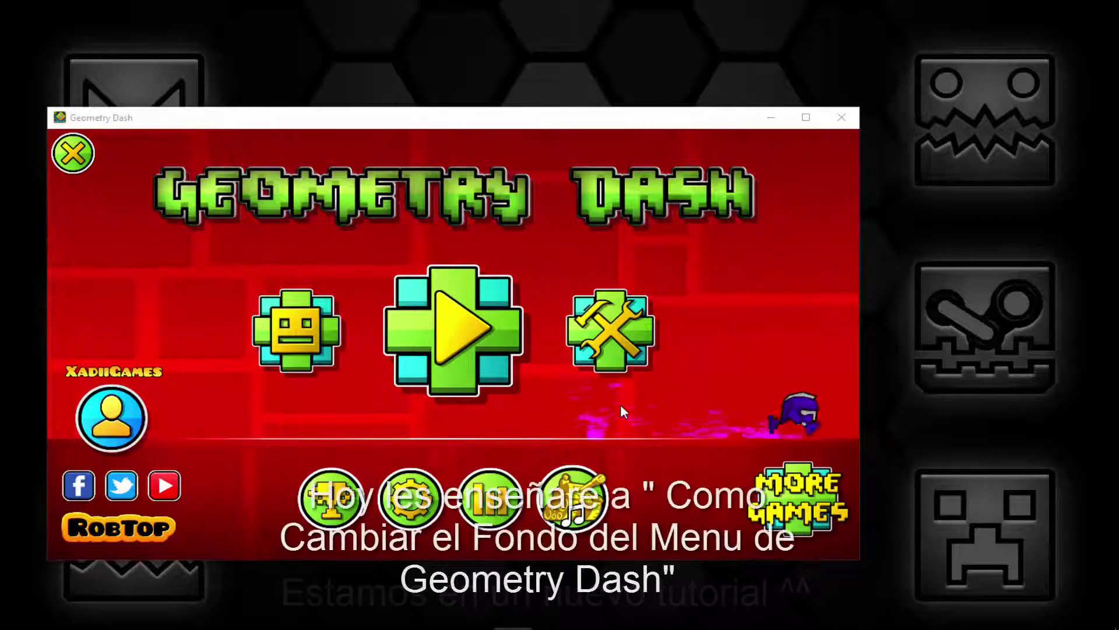
- In Geometry Dash, view the Bloodbath level among saved levels, then return to the main menu
left_click(625, 362)
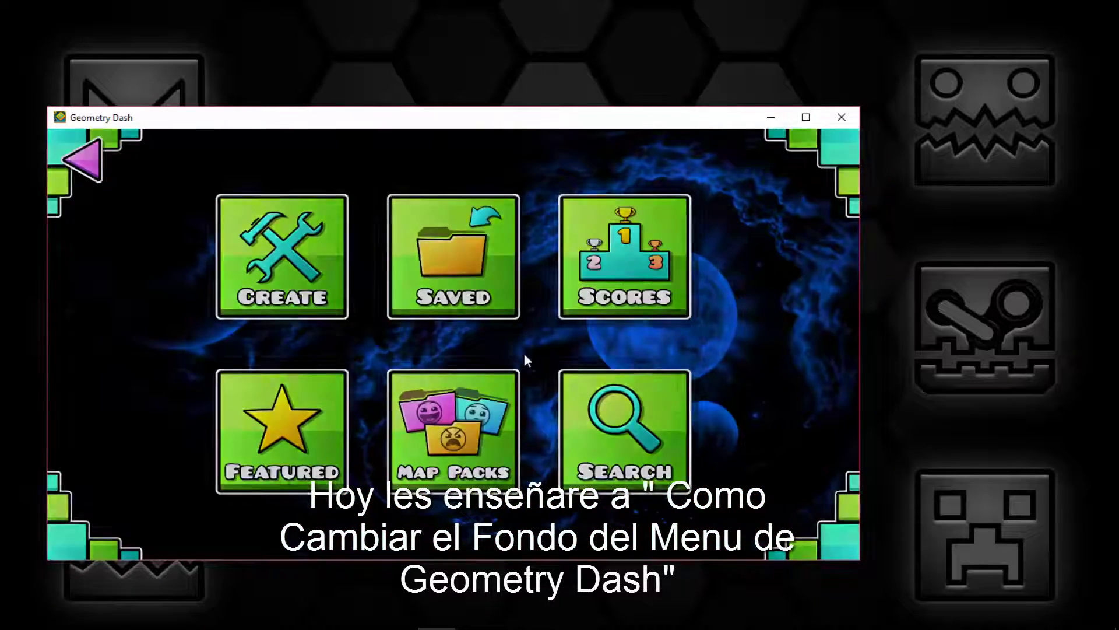
left_click(502, 303)
left_click(641, 271)
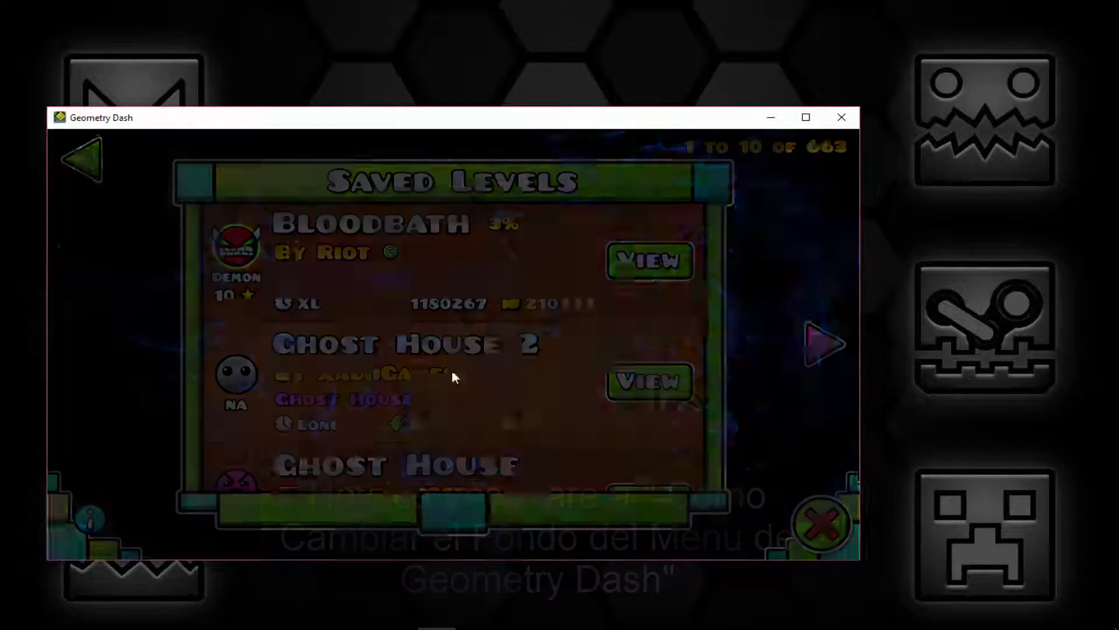
left_click(86, 162)
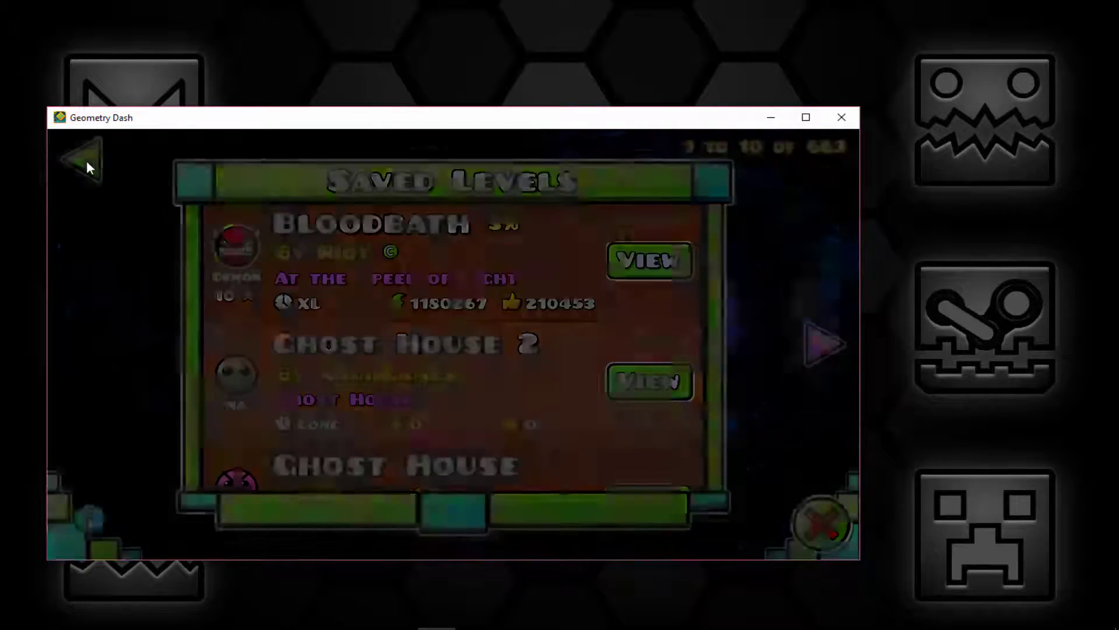
left_click(86, 161)
left_click(86, 162)
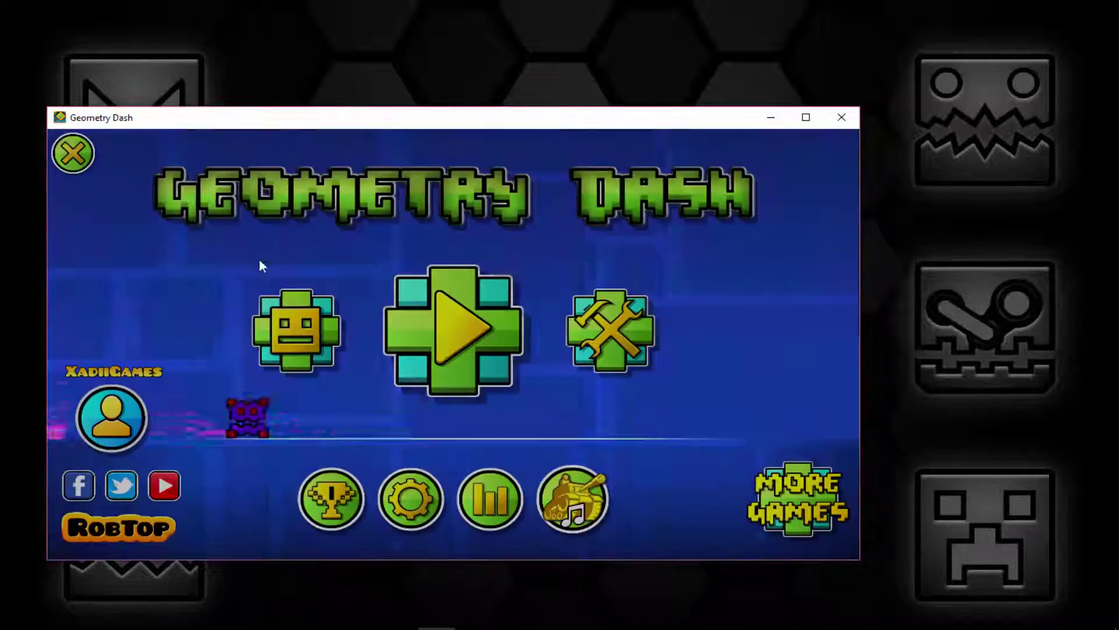
- Flip through the level select to Geometrical Dominator and return to the main menu
left_click(453, 326)
left_click_drag(327, 320, 739, 365)
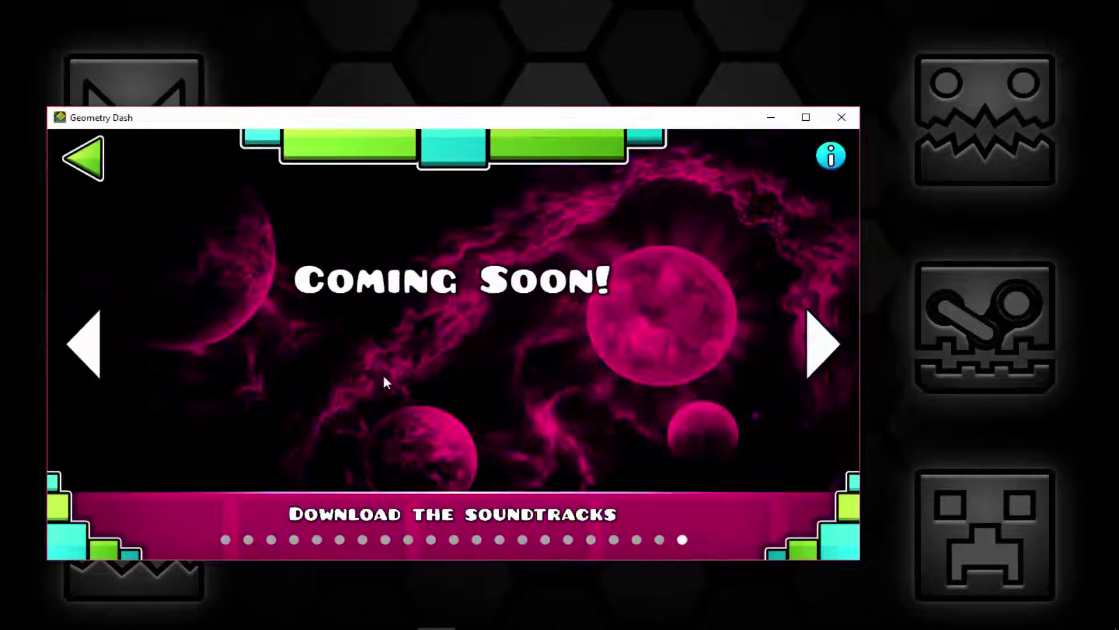
key("Left")
key("Left")
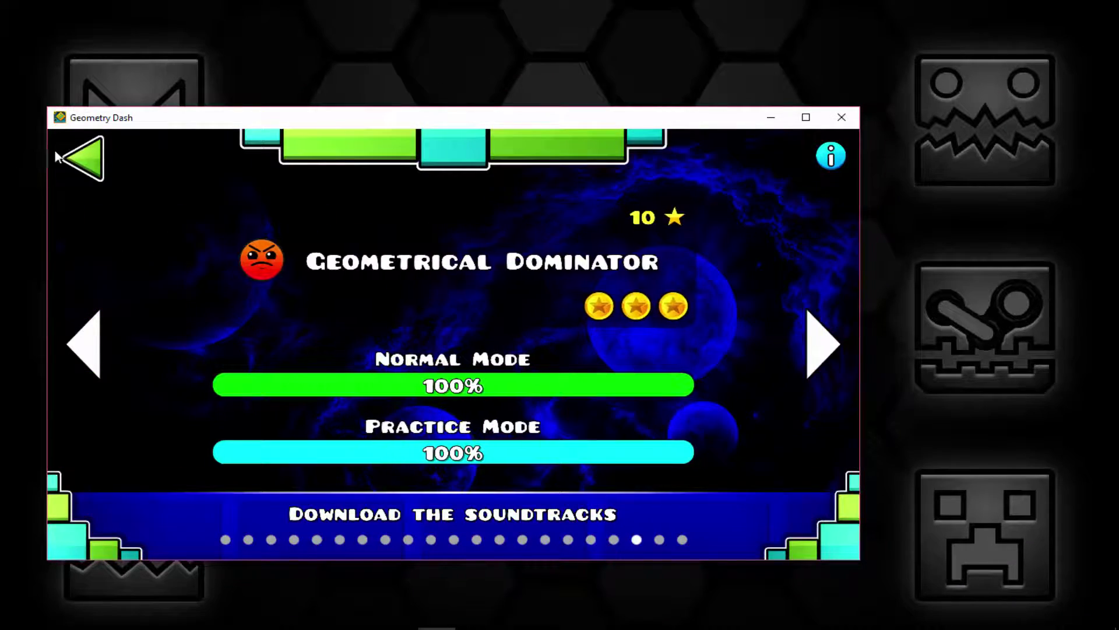
left_click(69, 157)
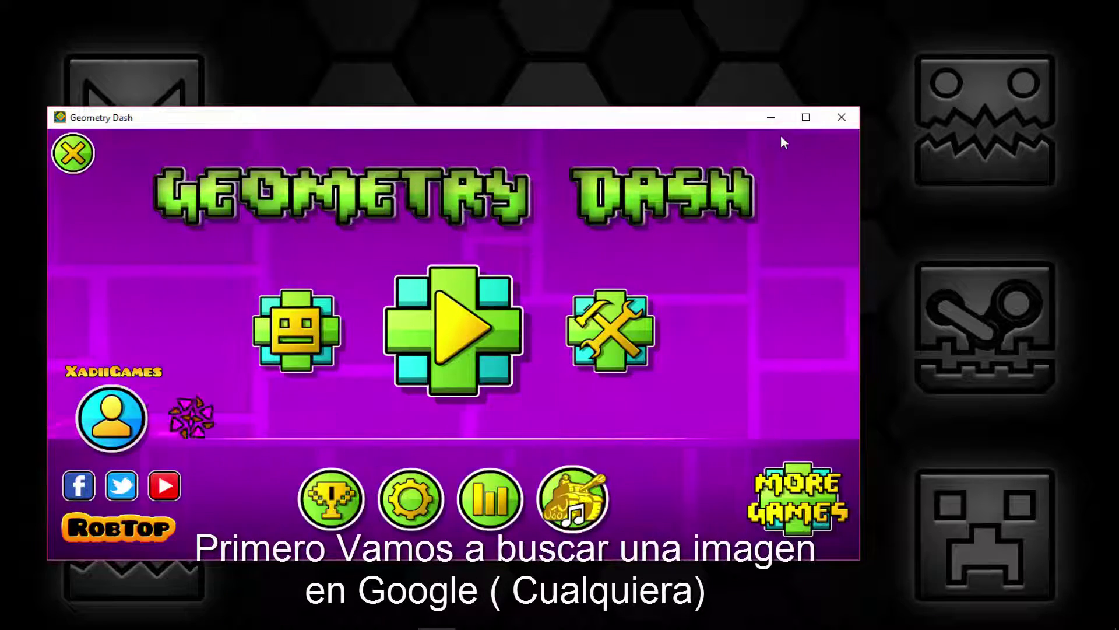
- Minimize the game and search Google in Chrome for 'fondo espacio'
left_click(771, 119)
left_click(155, 626)
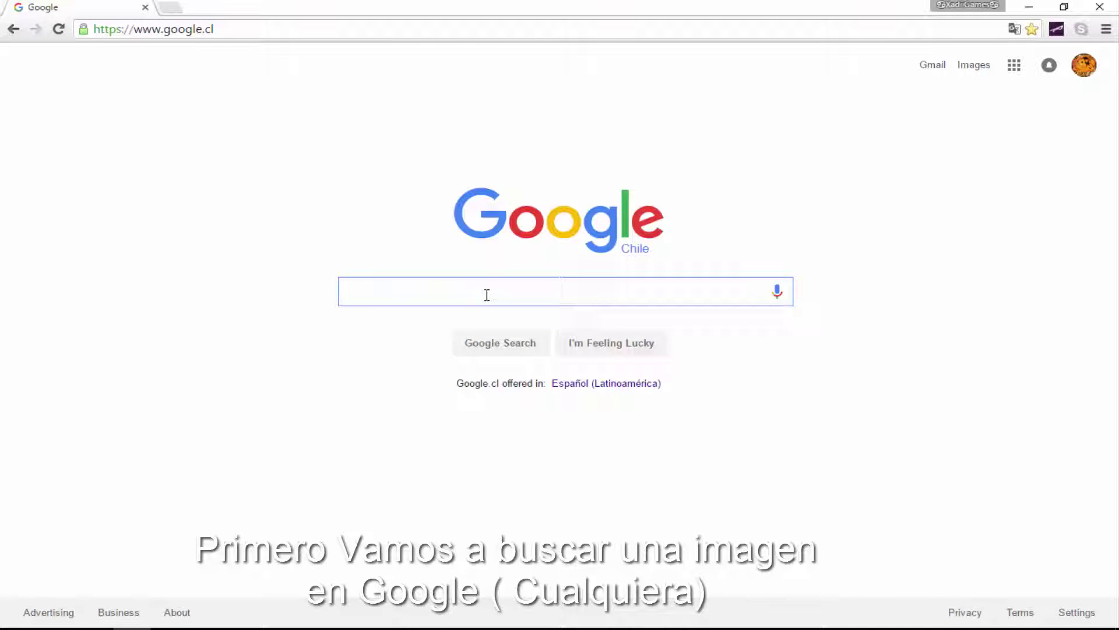
type("Fondo")
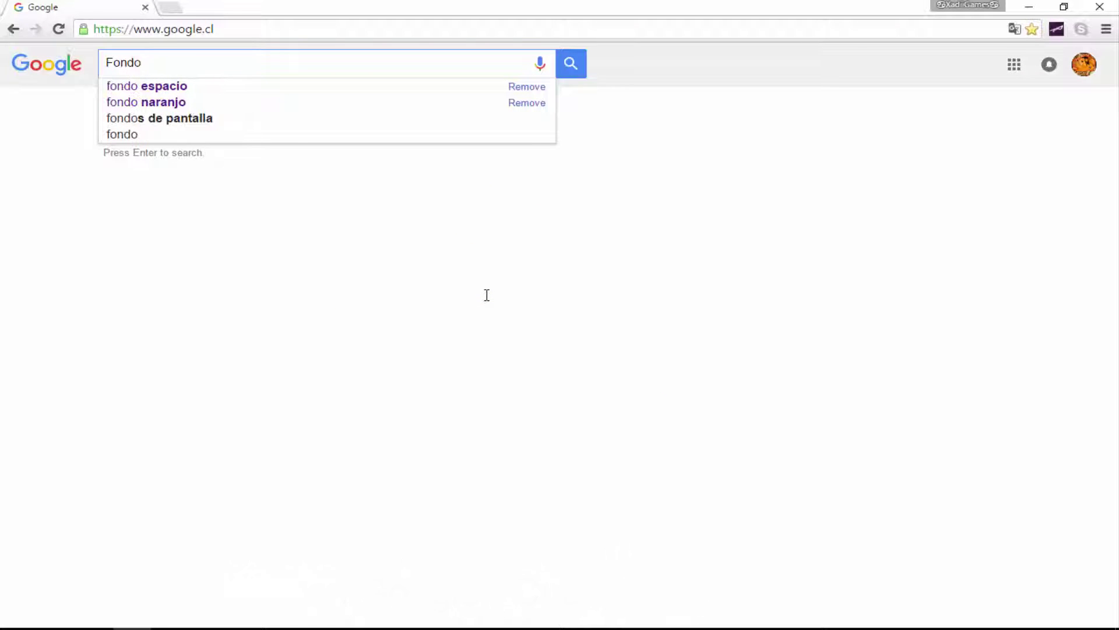
key("Down")
key("Return")
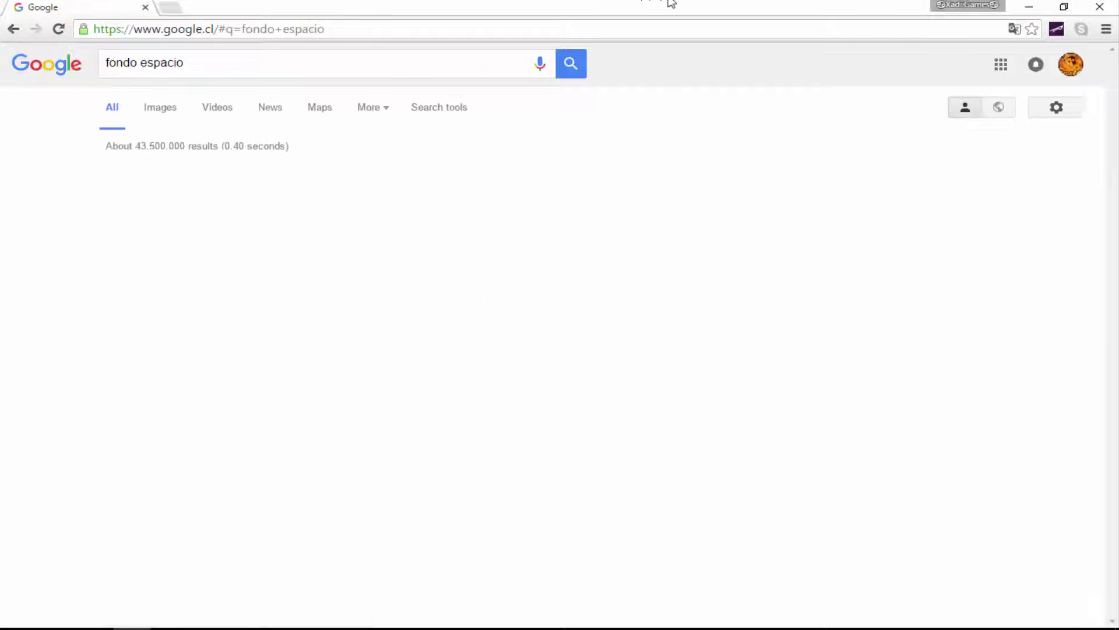
- Filter to HD image results and scroll through the space wallpapers
left_click(158, 113)
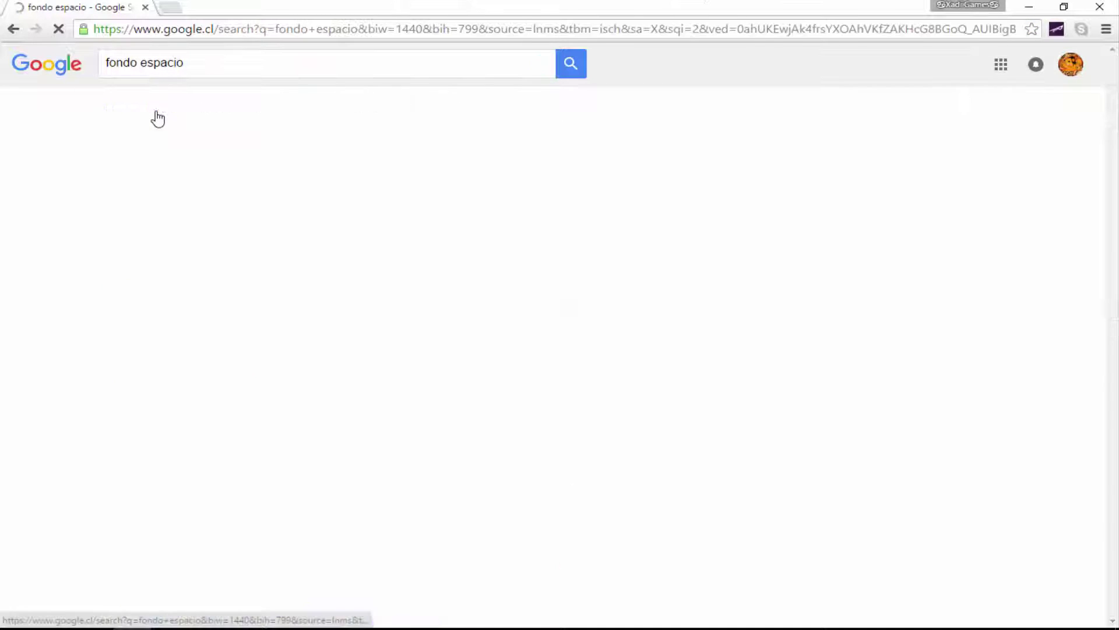
left_click(129, 159)
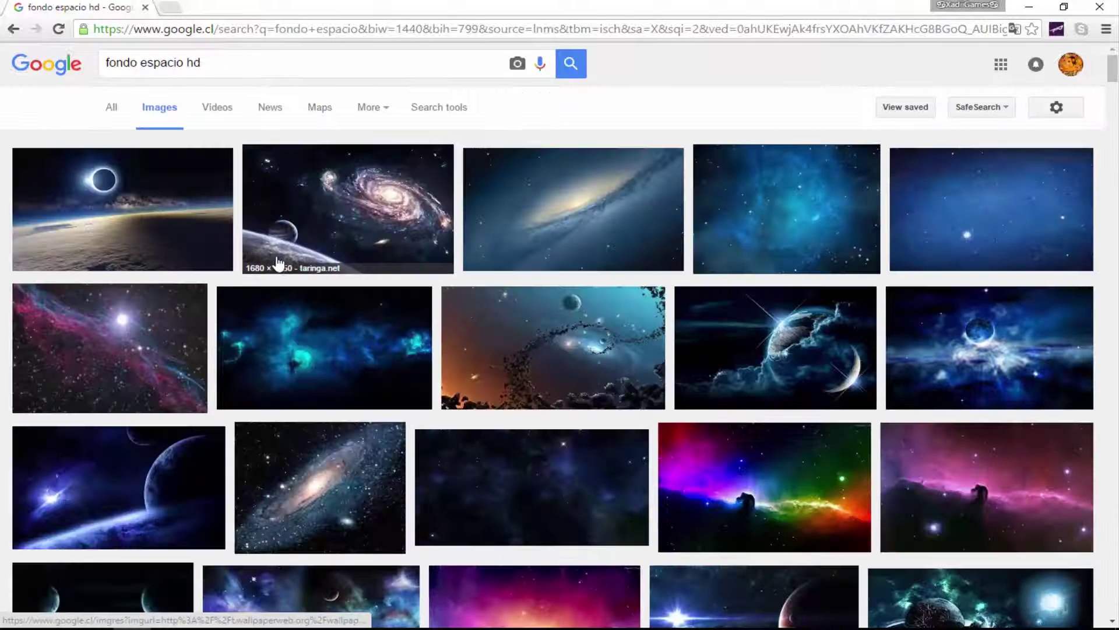
scroll(274, 262, "down", 1)
scroll(277, 264, "down", 2)
scroll(280, 266, "down", 2)
scroll(280, 266, "down", 3)
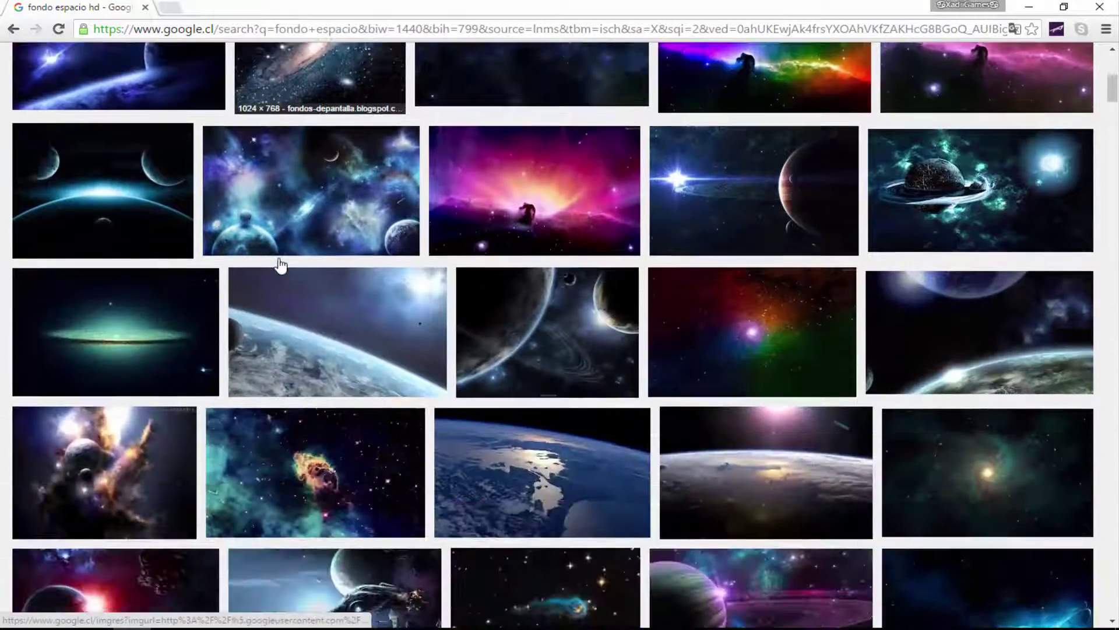
scroll(280, 265, "down", 1)
scroll(281, 265, "down", 1)
scroll(281, 264, "down", 3)
scroll(279, 263, "down", 4)
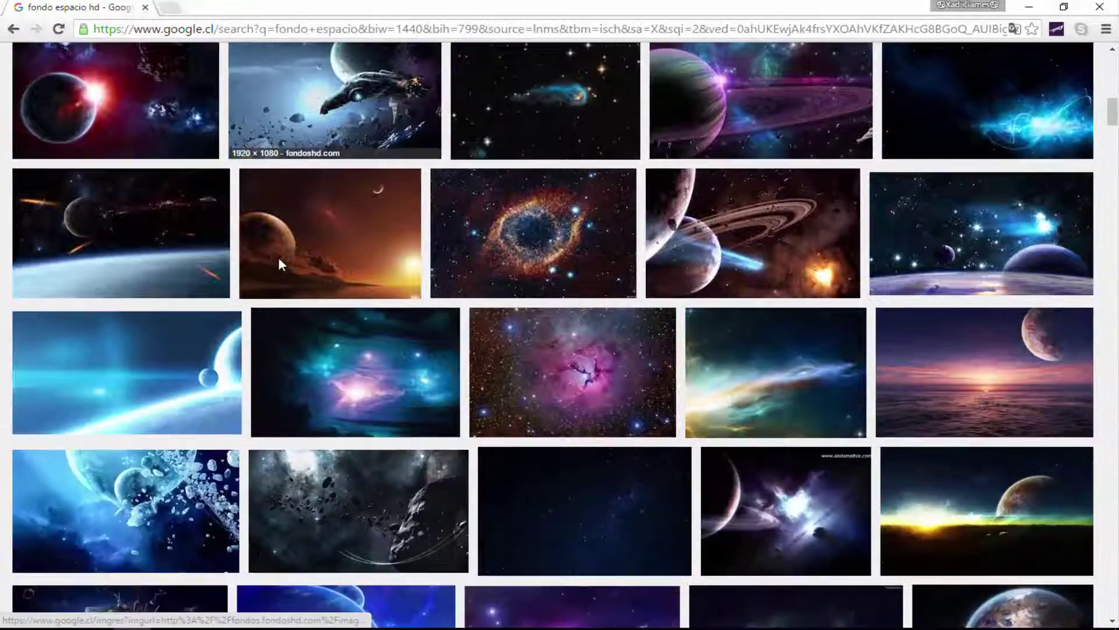
scroll(279, 264, "down", 3)
scroll(279, 265, "down", 3)
scroll(280, 265, "down", 4)
scroll(280, 266, "down", 3)
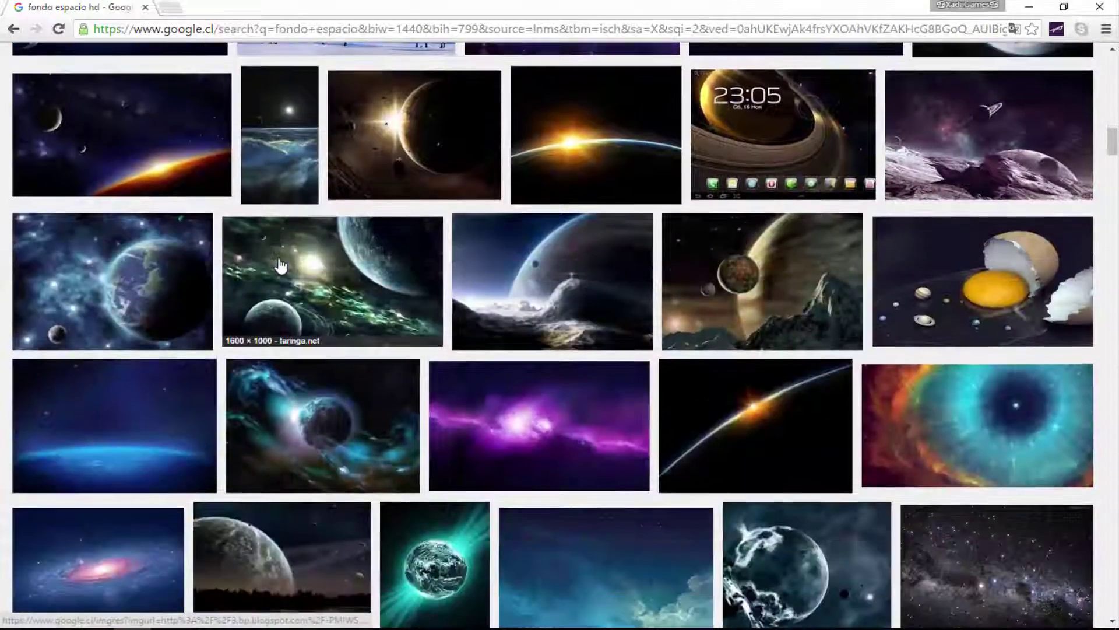
scroll(281, 265, "down", 1)
scroll(281, 265, "up", 6)
scroll(281, 266, "up", 10)
scroll(280, 266, "up", 4)
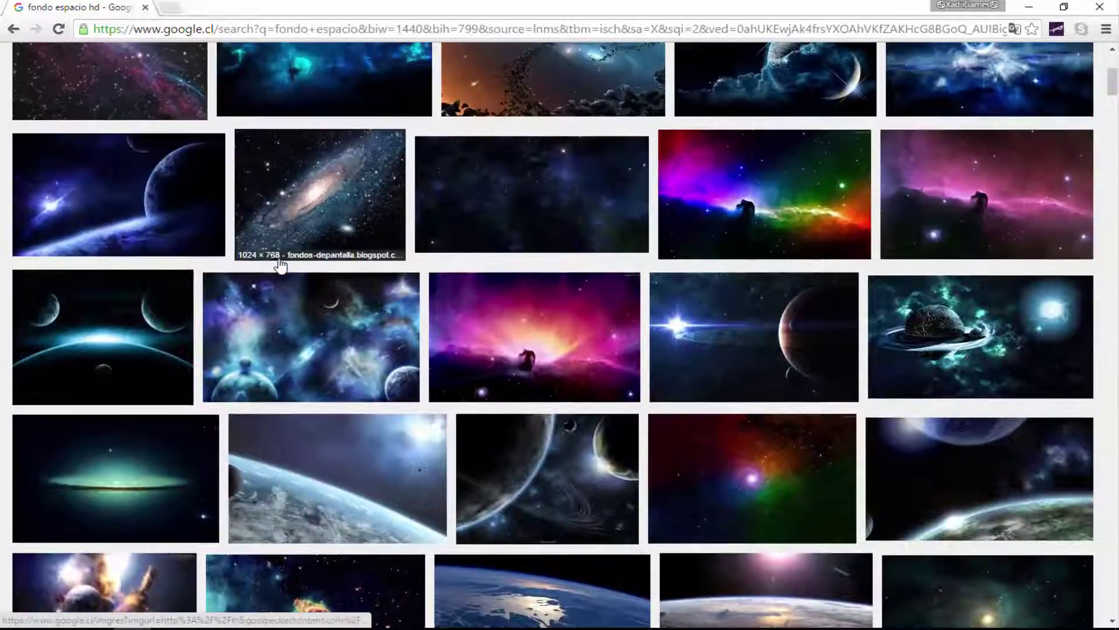
scroll(280, 266, "up", 4)
scroll(281, 265, "up", 2)
scroll(280, 265, "down", 1)
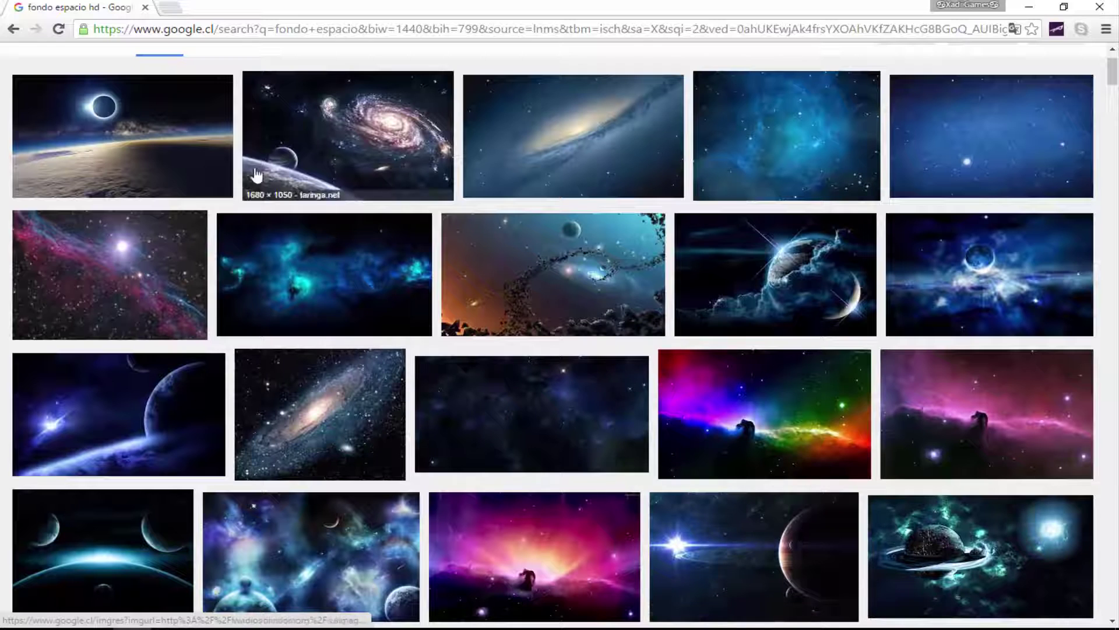
- Save the eclipse-over-Earth wallpaper as a JPEG and return to the 'fondo espacio' results
left_click(190, 167)
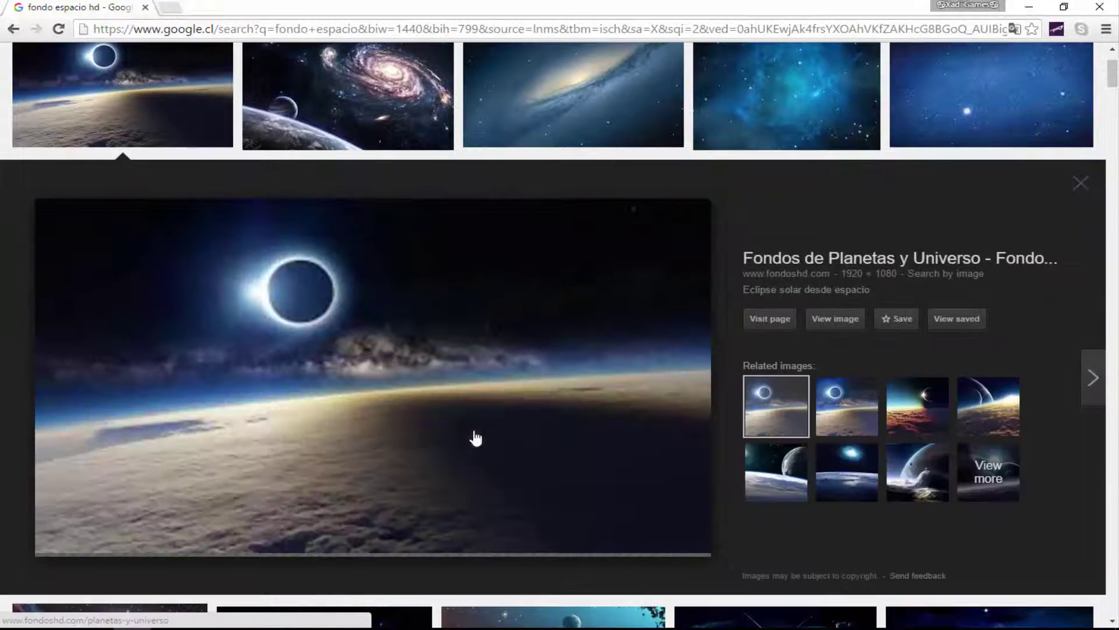
right_click(256, 271)
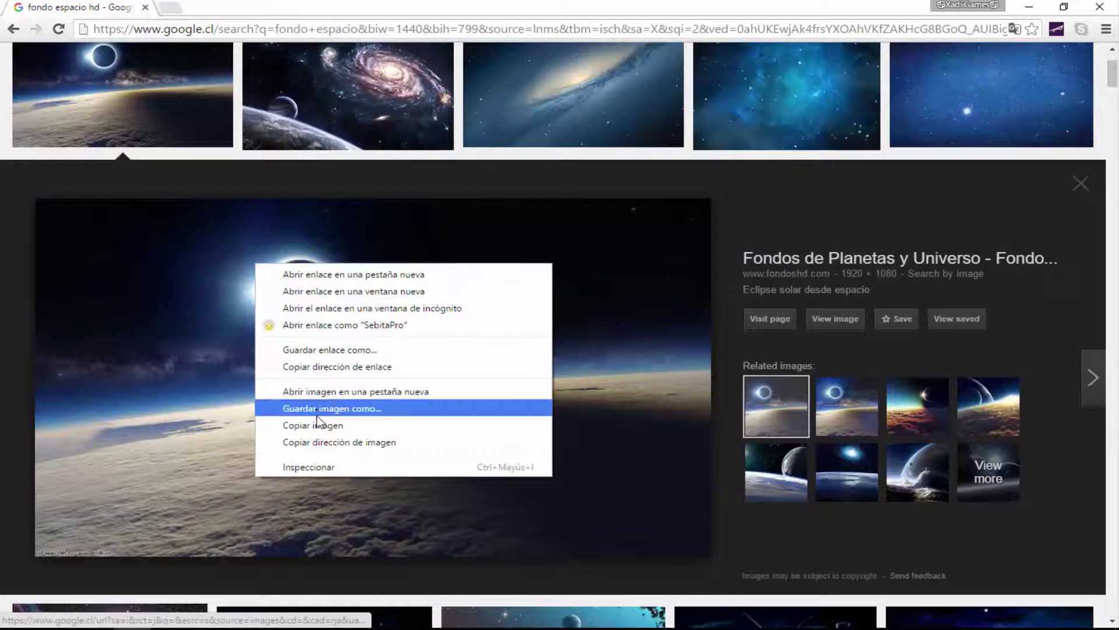
left_click(317, 414)
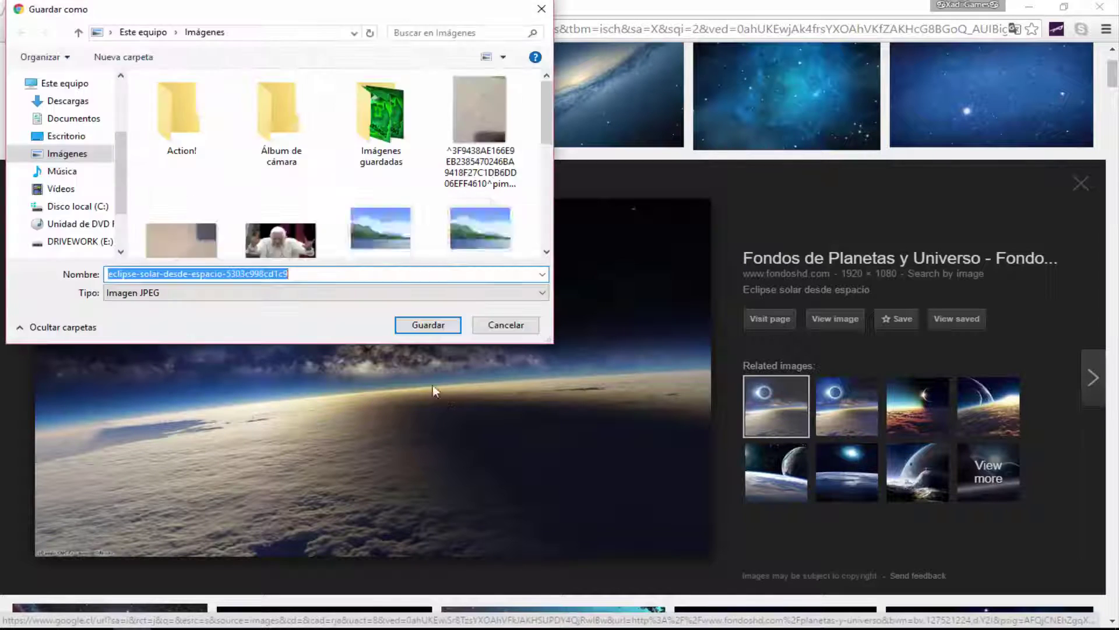
left_click(421, 325)
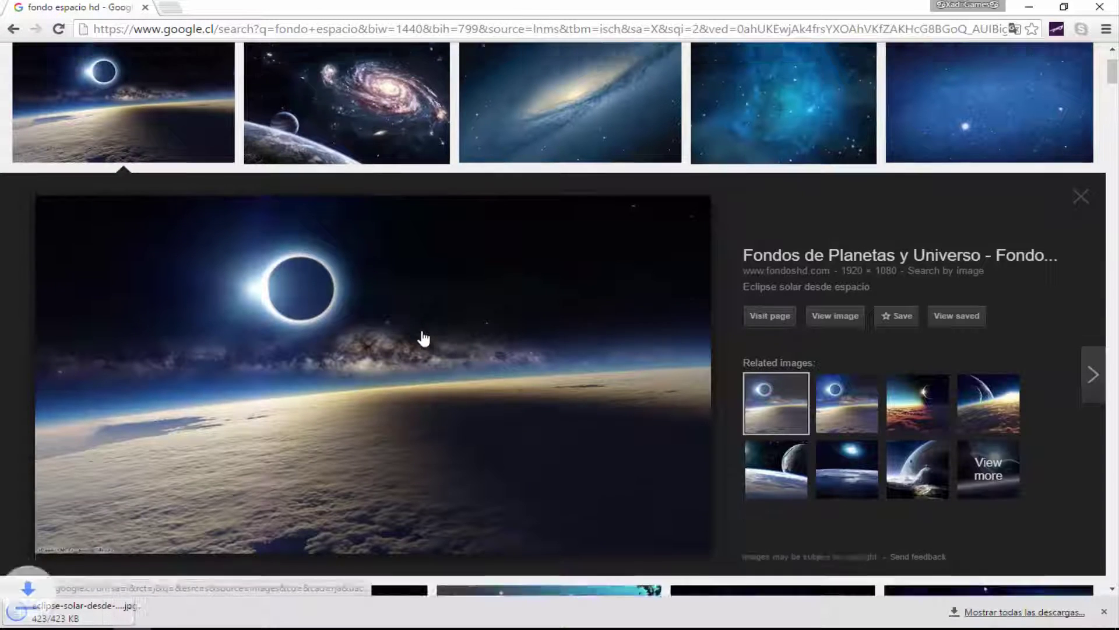
scroll(369, 188, "up", 2)
left_click(13, 29)
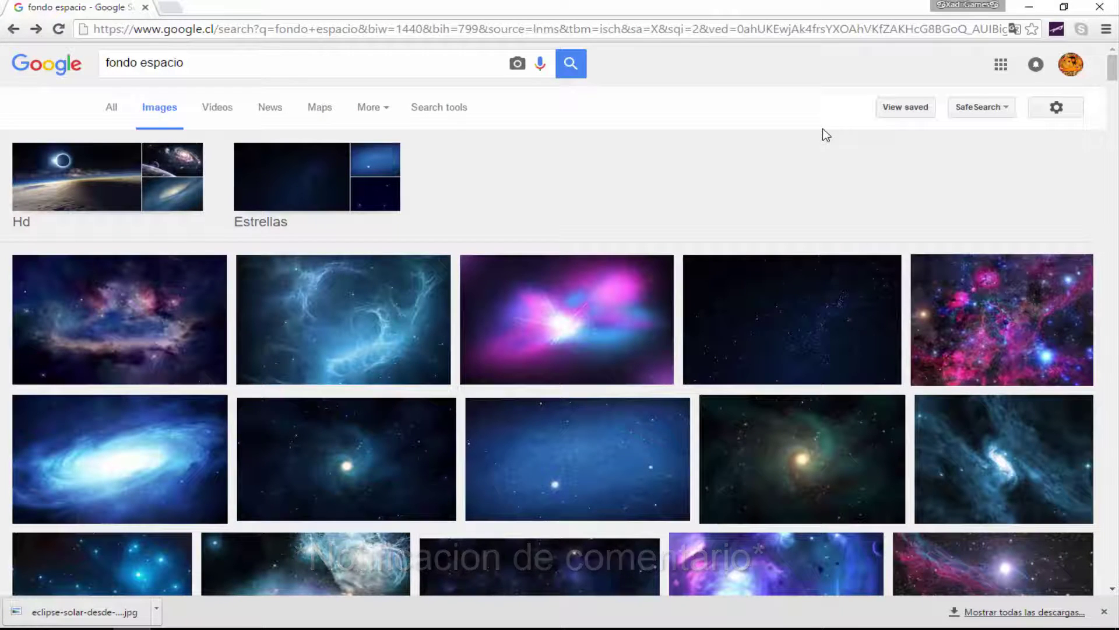
- Open the Geometry Dash tutorial video from the comment notification and pause it
left_click(1036, 64)
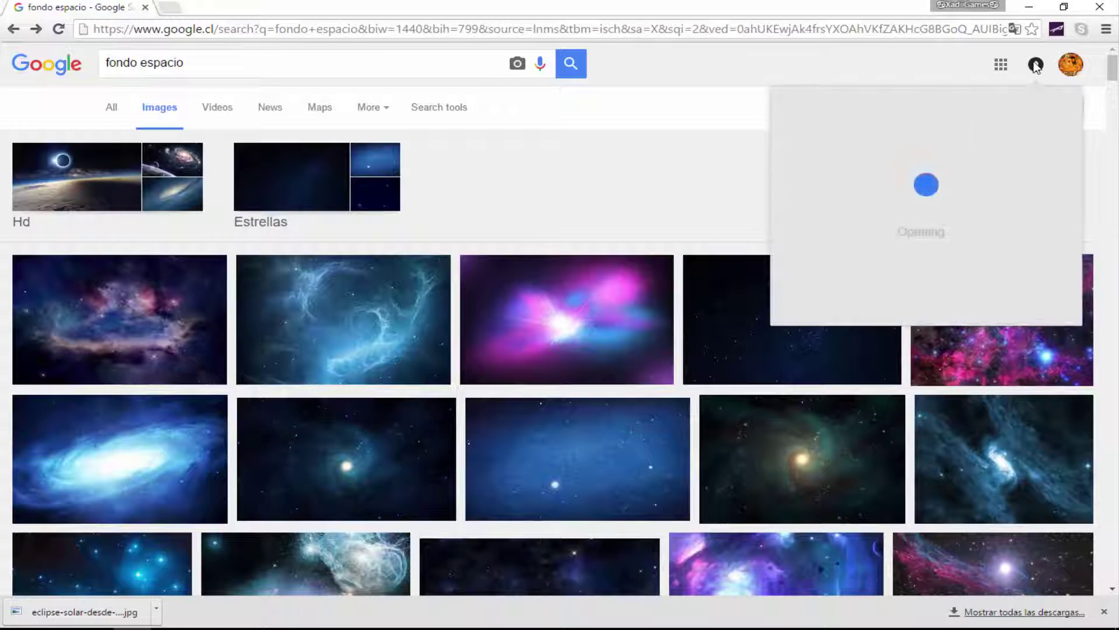
left_click(931, 143)
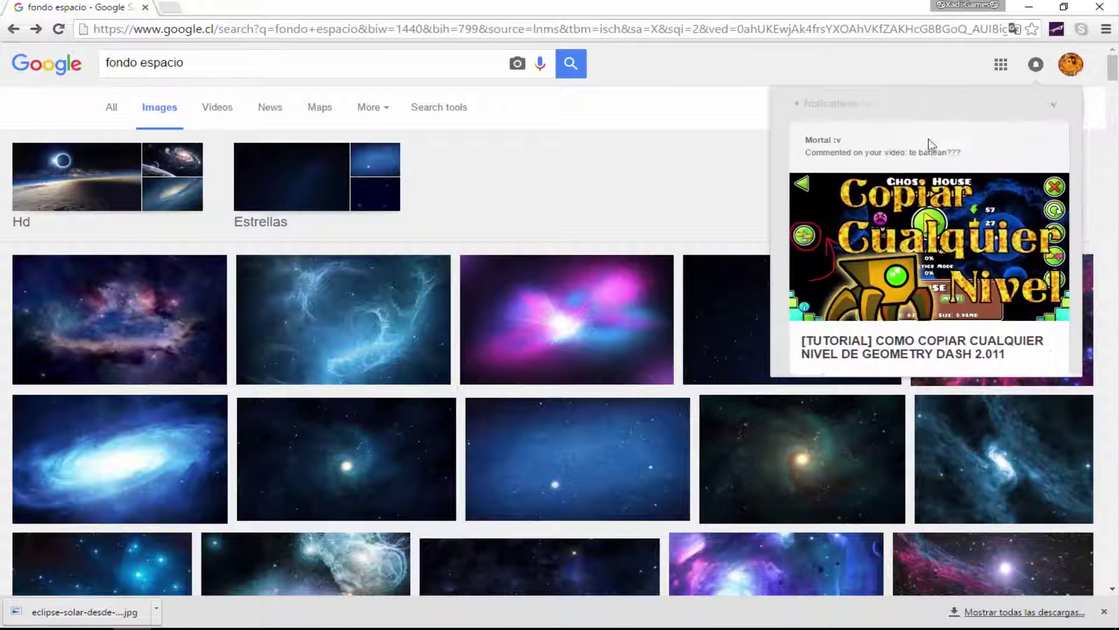
left_click(896, 285)
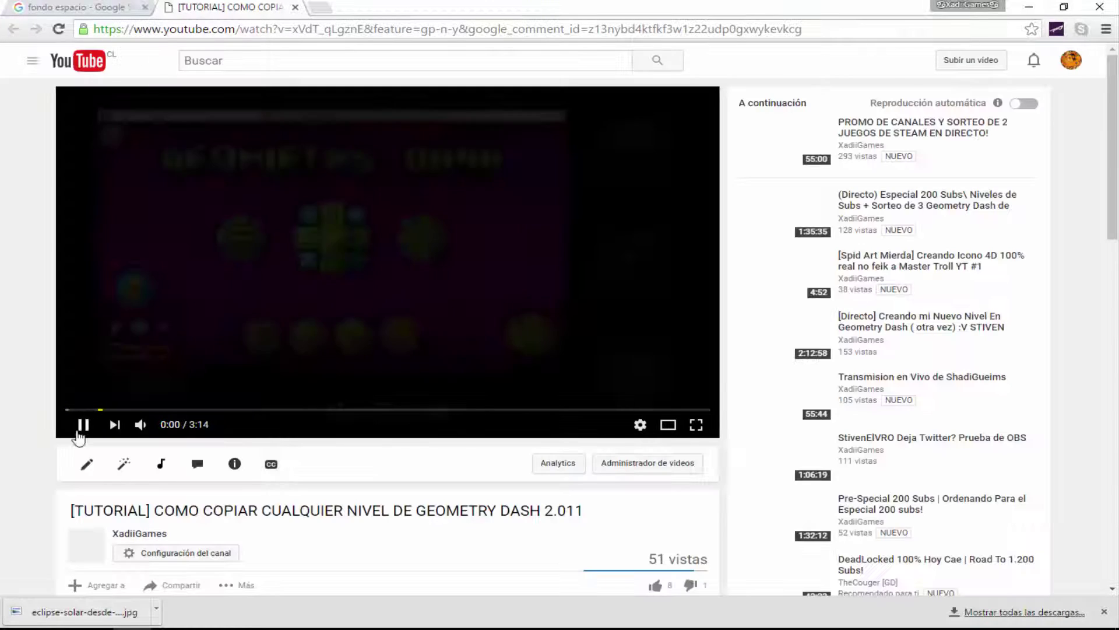
left_click(82, 380)
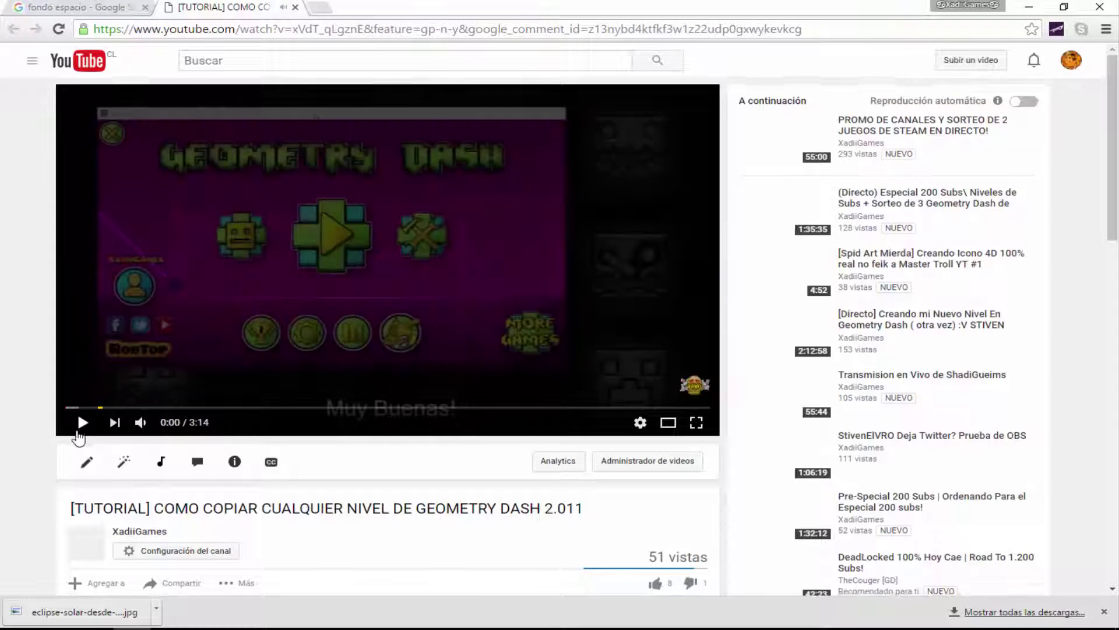
- Reply 'Nop! =)' to the 'te banean???' comment and close the video tab
scroll(78, 435, "down", 3)
scroll(79, 435, "down", 2)
scroll(78, 434, "down", 1)
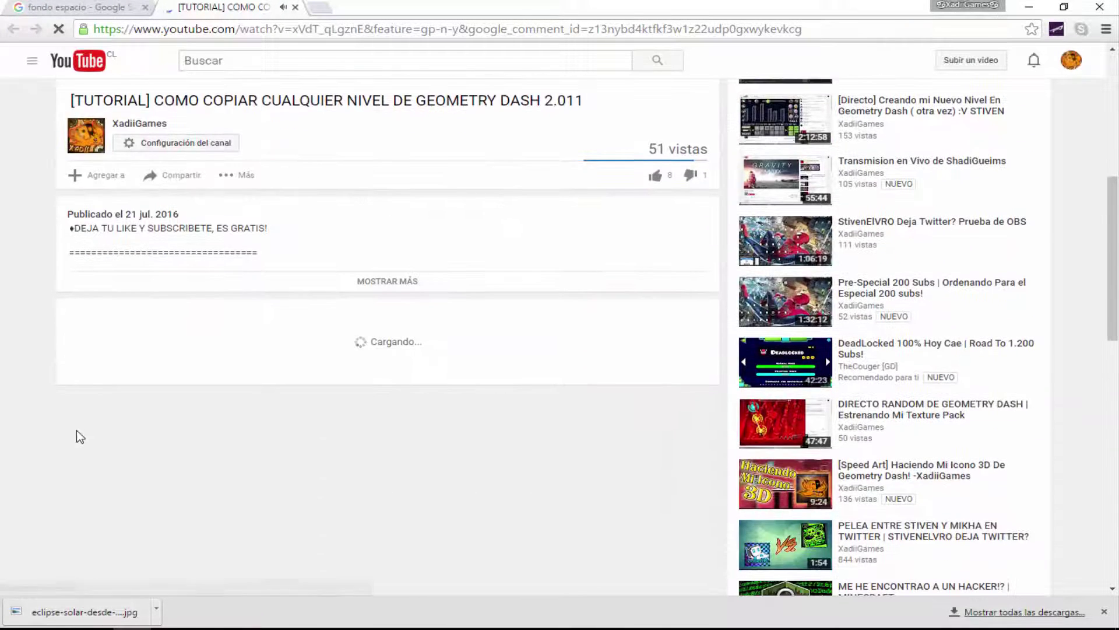
scroll(122, 402, "down", 1)
scroll(140, 344, "down", 1)
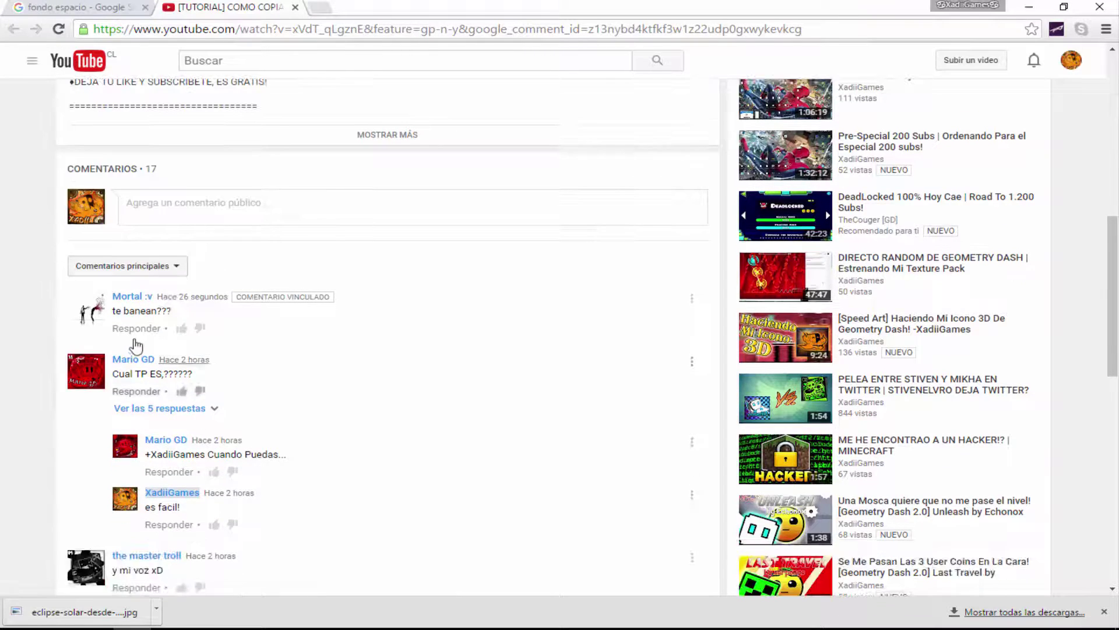
left_click(136, 329)
type("Nop! =)")
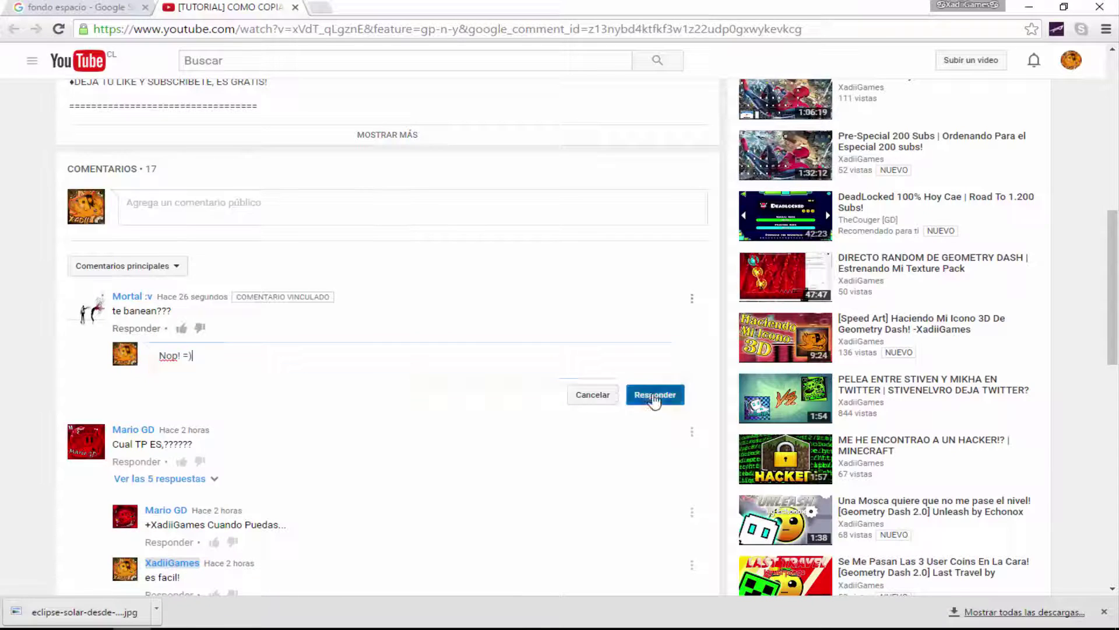
left_click(654, 396)
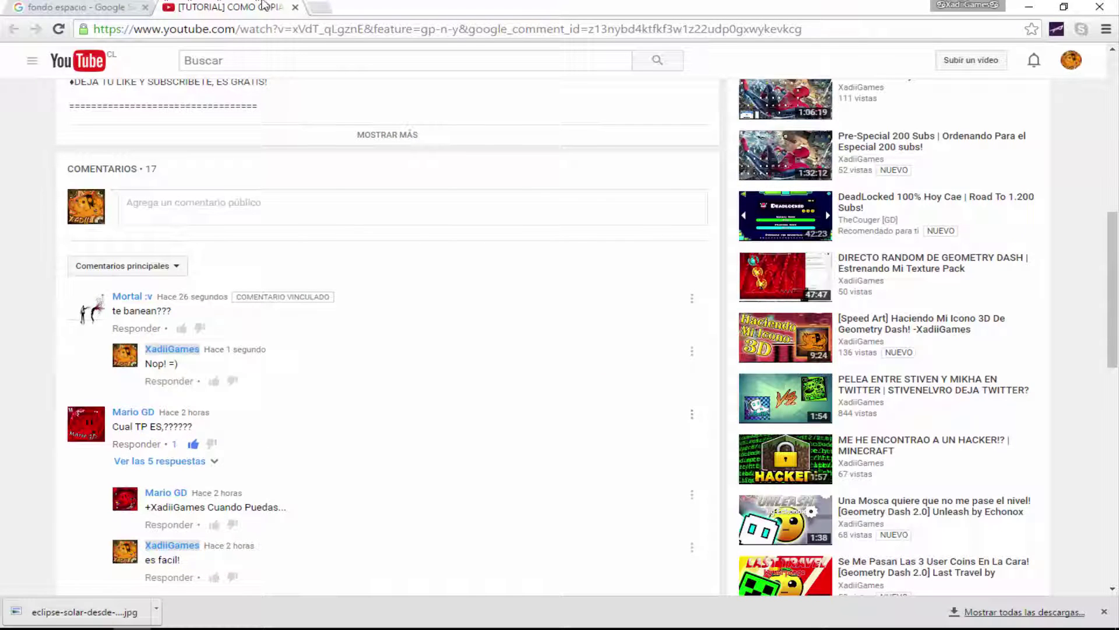
left_click(296, 7)
- Open eclipse-solar-desde-espacio-5303c998cd1c9.jpg from Bibliotecas > Imágenes in Photoshop
left_click(685, 222)
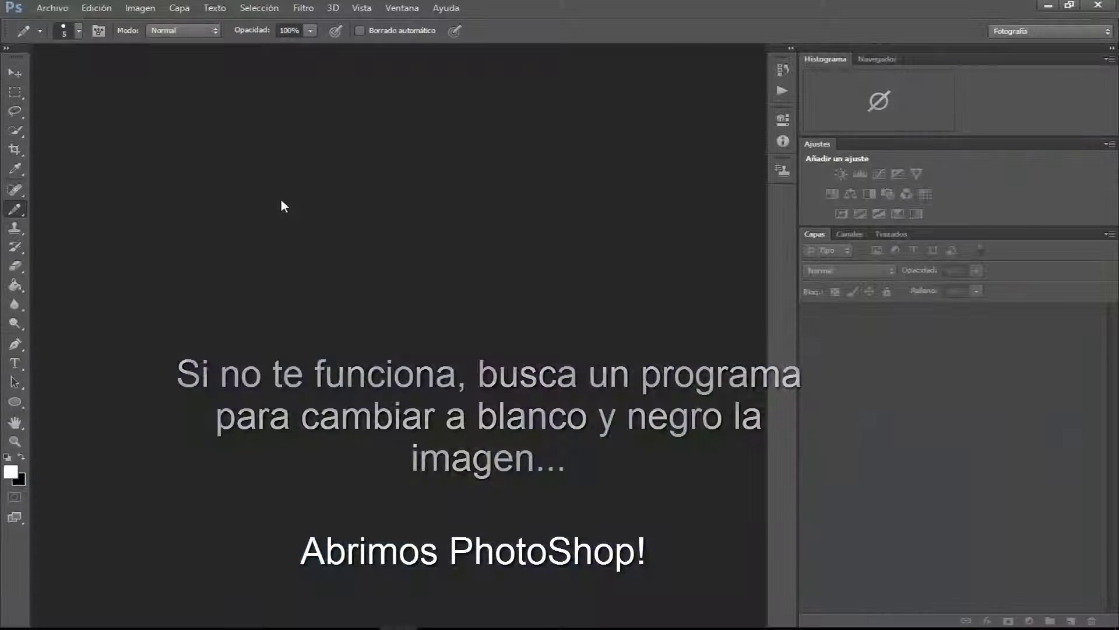
left_click(52, 8)
left_click(73, 37)
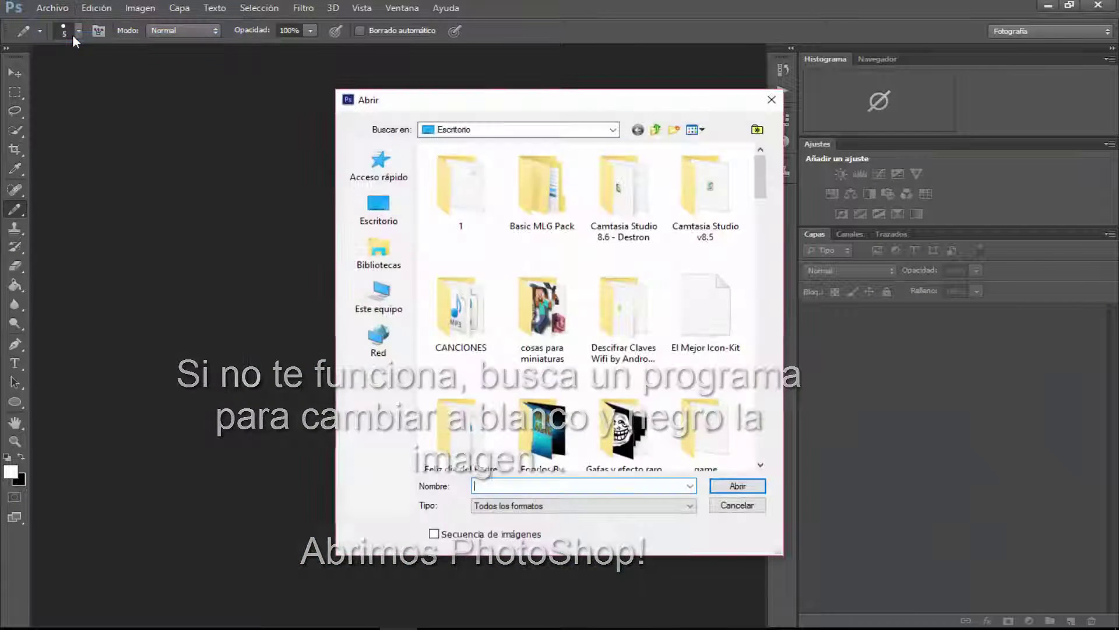
left_click(367, 229)
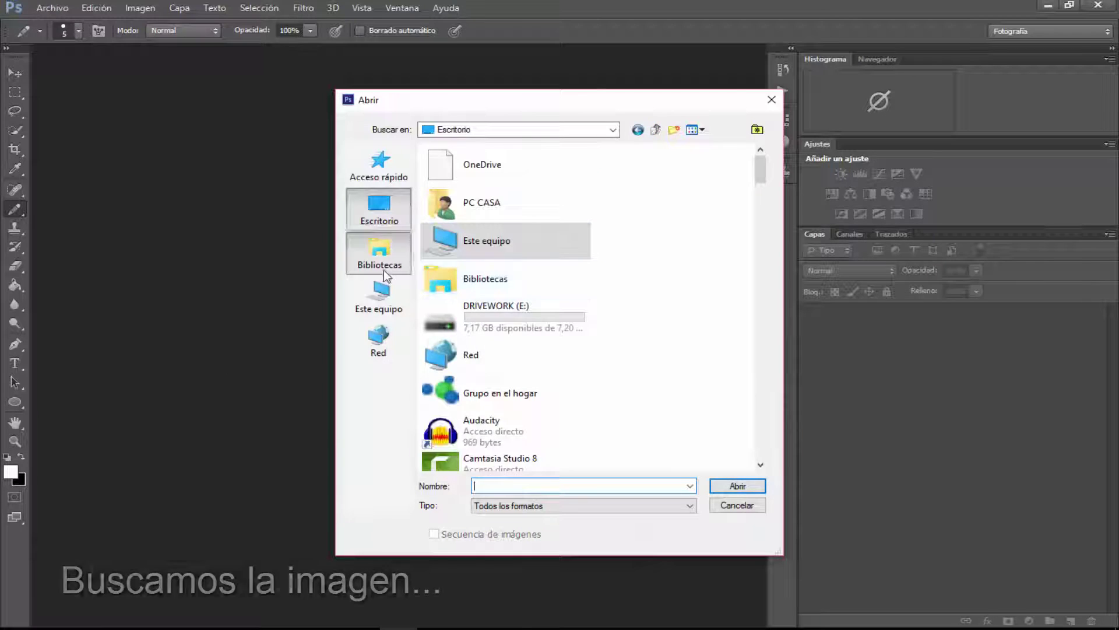
left_click(379, 250)
double_click(641, 203)
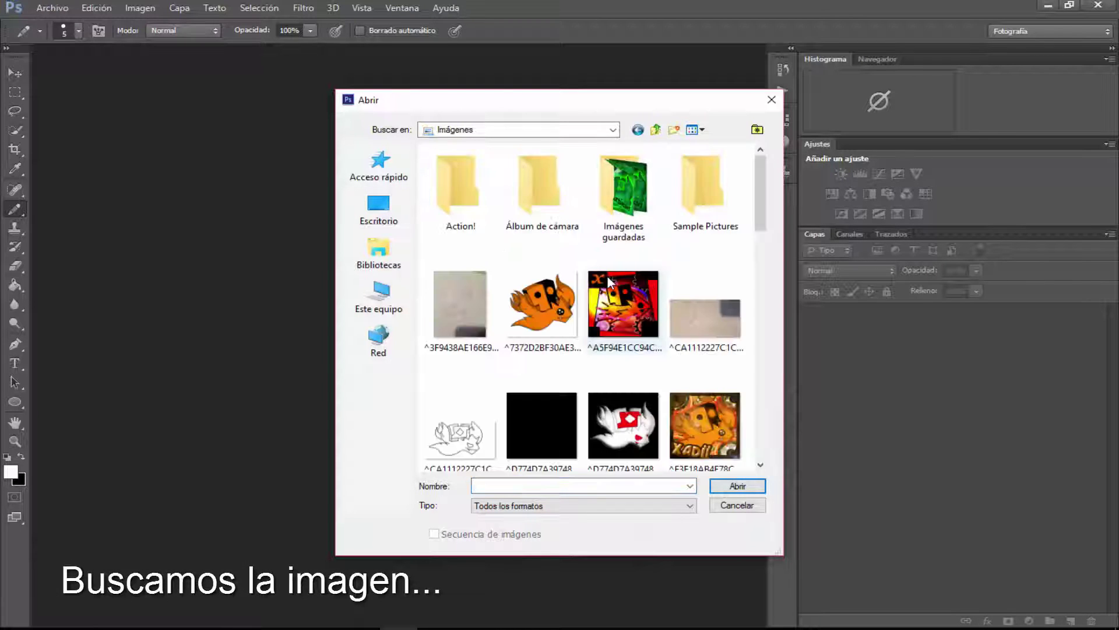
scroll(607, 275, "down", 5)
scroll(607, 276, "down", 3)
scroll(607, 276, "down", 3)
scroll(607, 276, "up", 3)
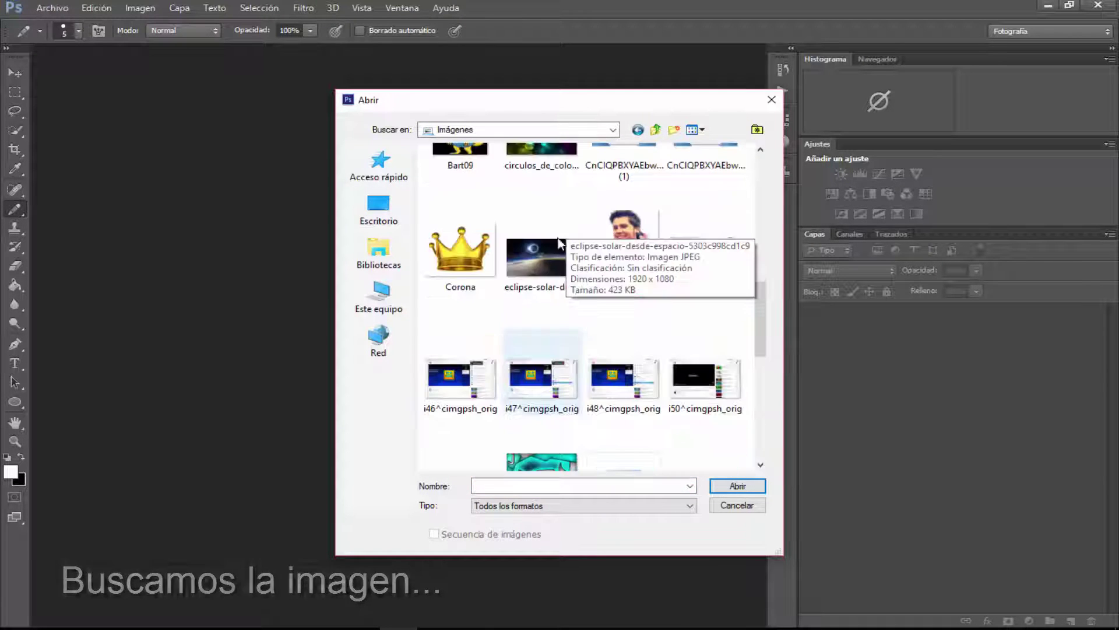
double_click(544, 235)
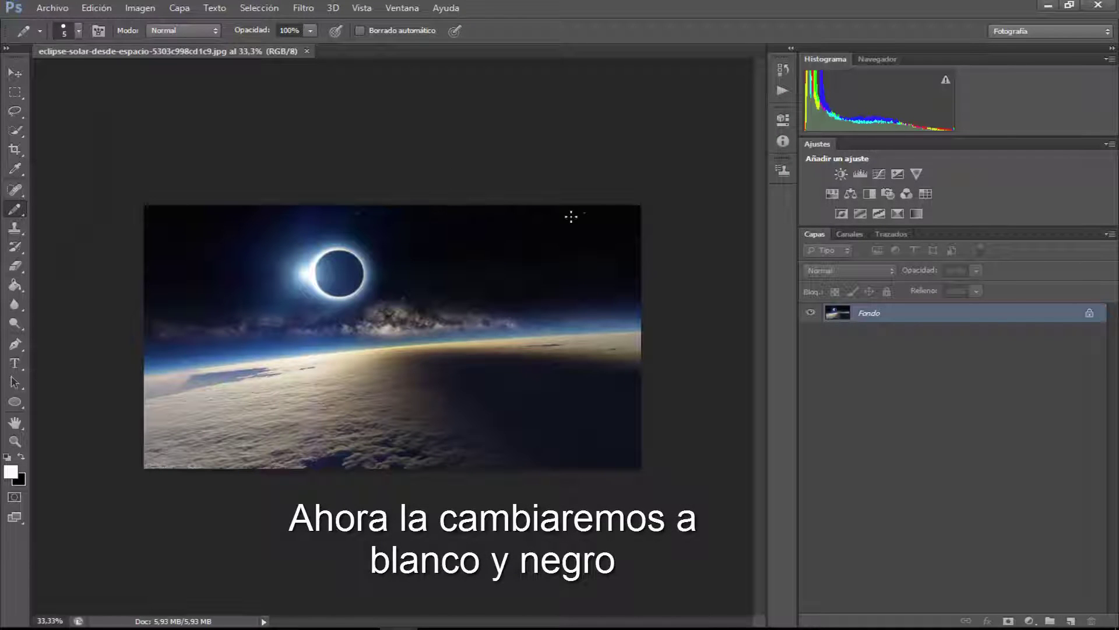
- Zoom in, duplicate the eclipse image as a 'copia' document, and show its RGB channels
key("z")
left_click_drag(583, 218, 598, 220)
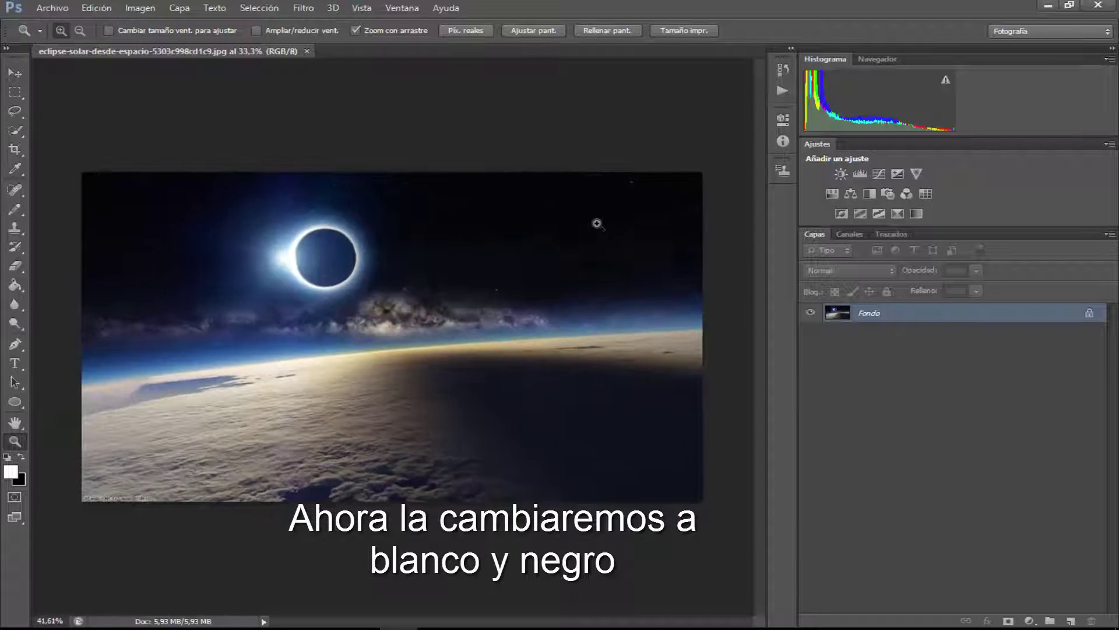
left_click(140, 8)
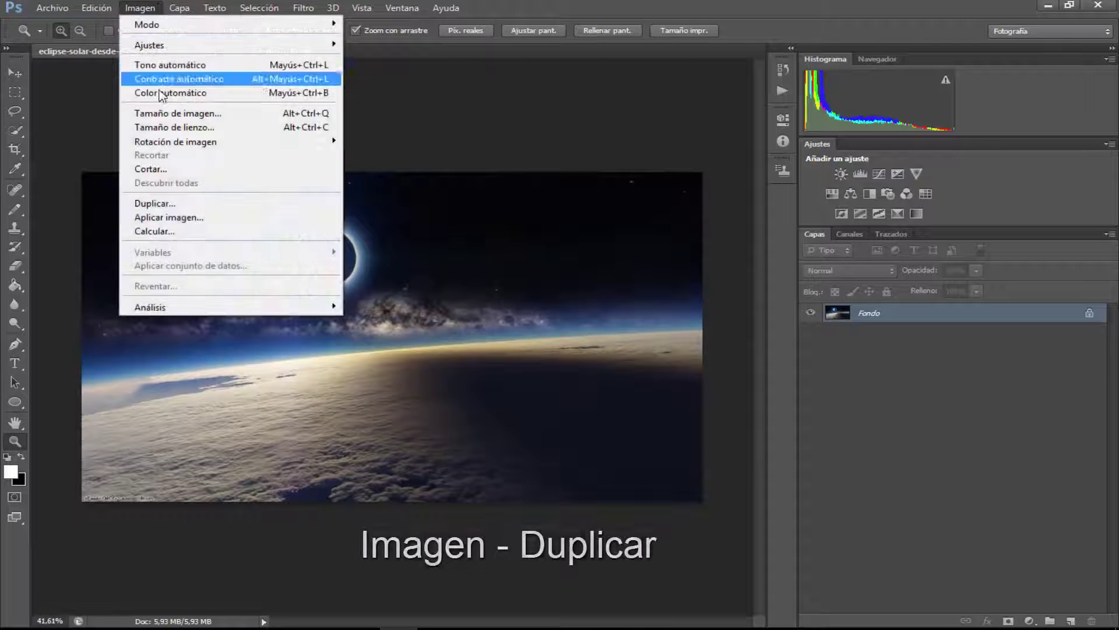
left_click(154, 202)
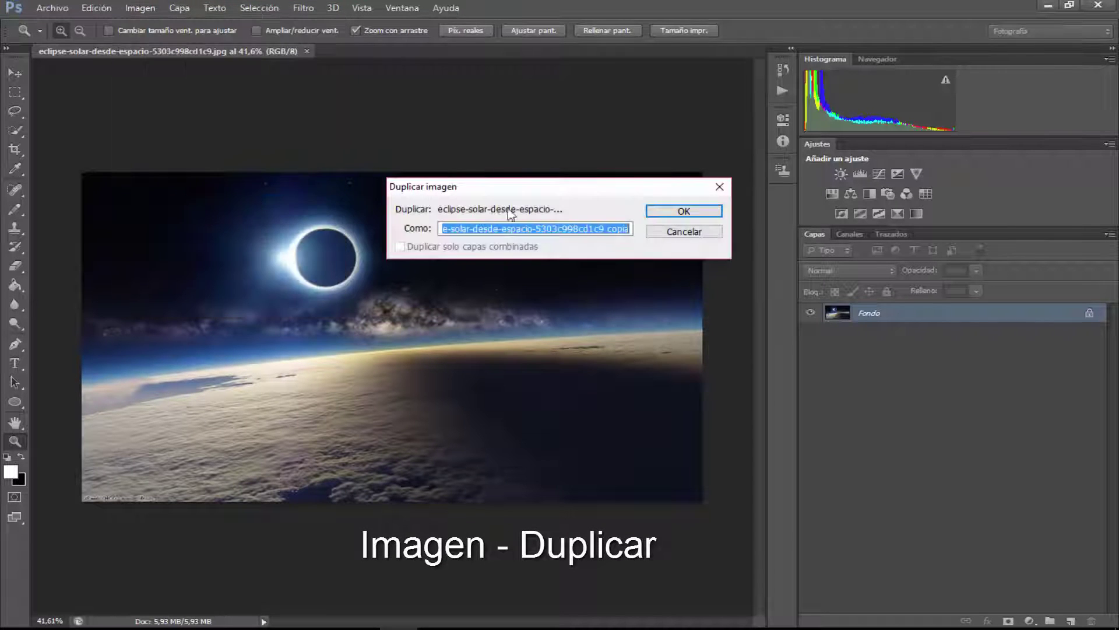
left_click(651, 217)
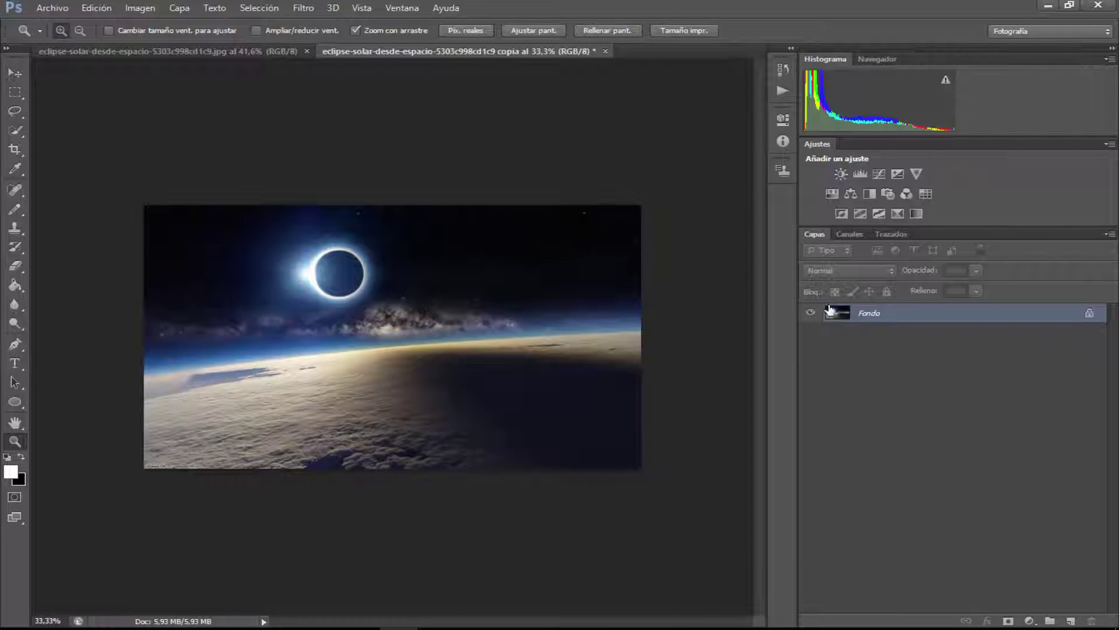
left_click(865, 236)
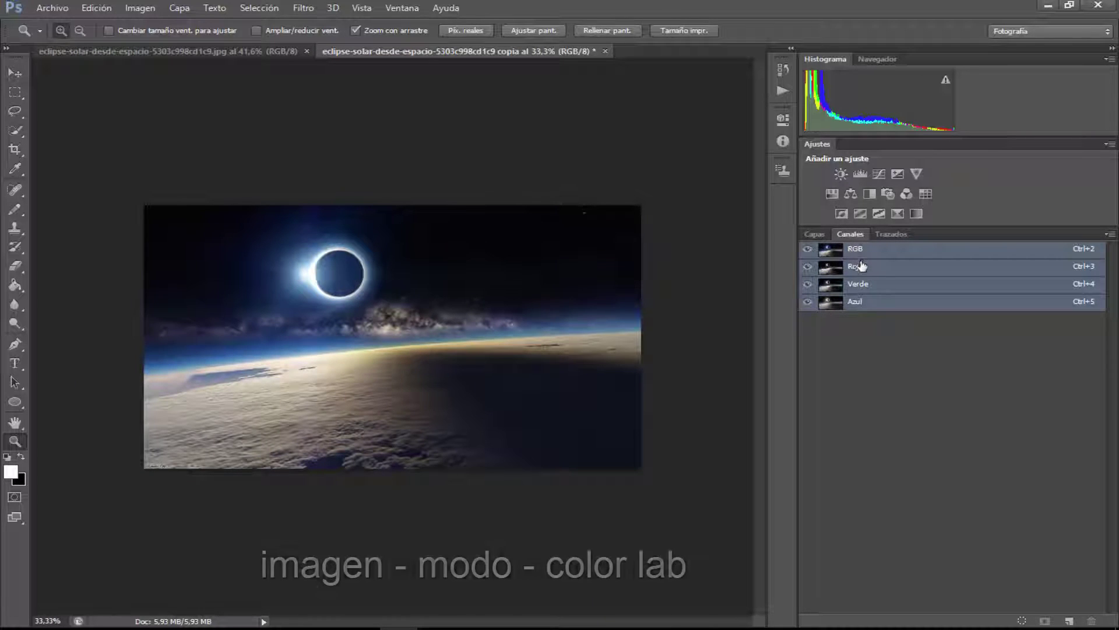
- Convert the copy to Lab Color and view only its Luminosidad channel
left_click(816, 234)
left_click(153, 7)
mouse_move(146, 24)
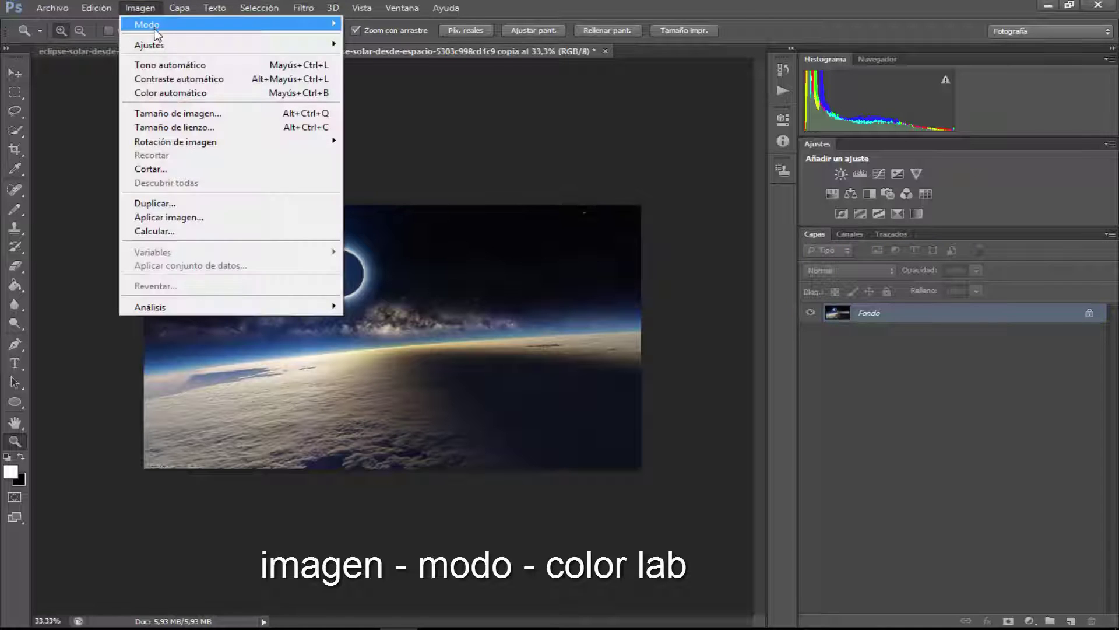
left_click(400, 110)
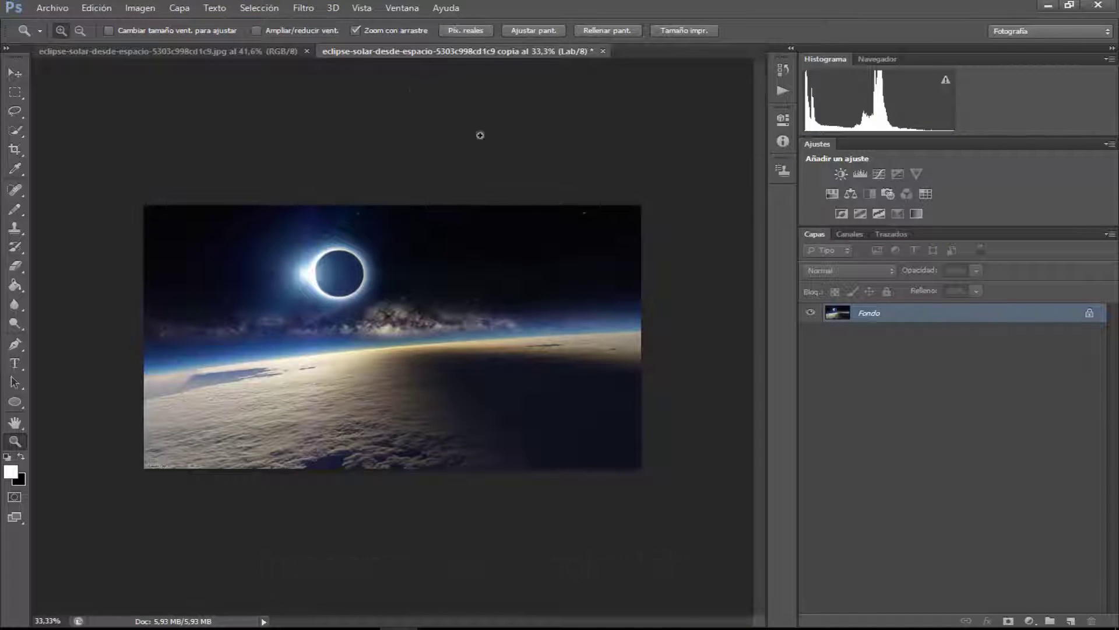
left_click(255, 9)
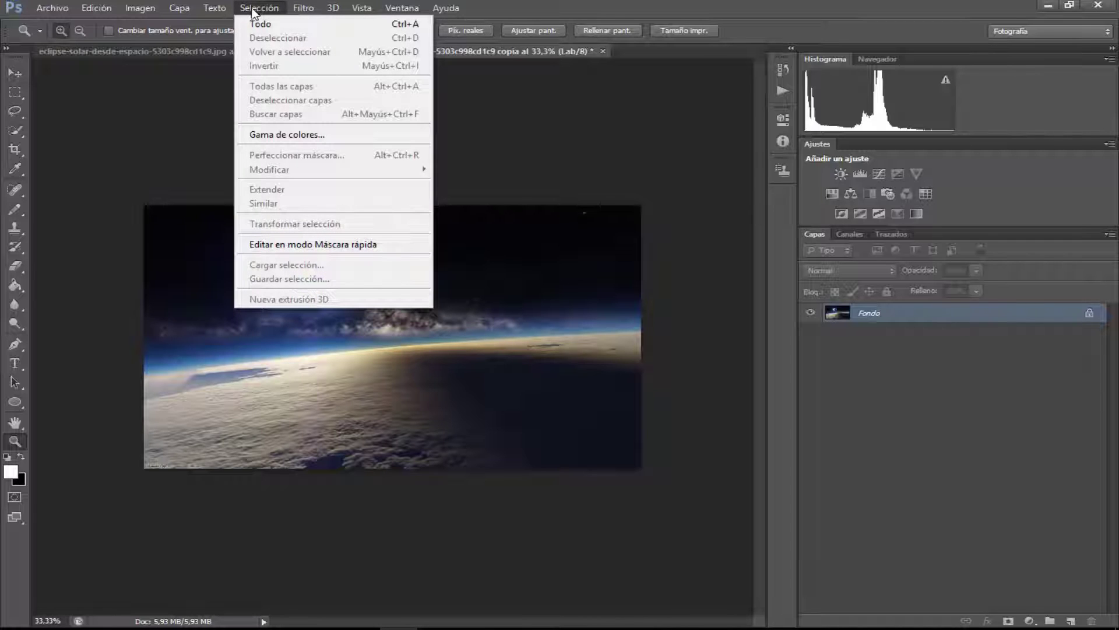
left_click(260, 11)
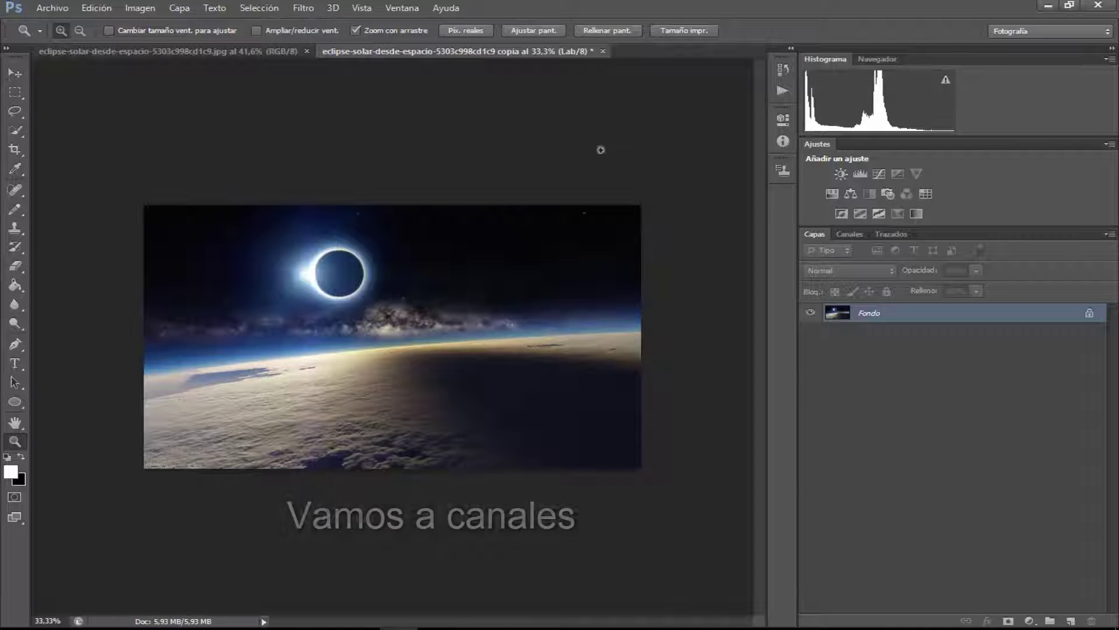
left_click(848, 236)
left_click(867, 267)
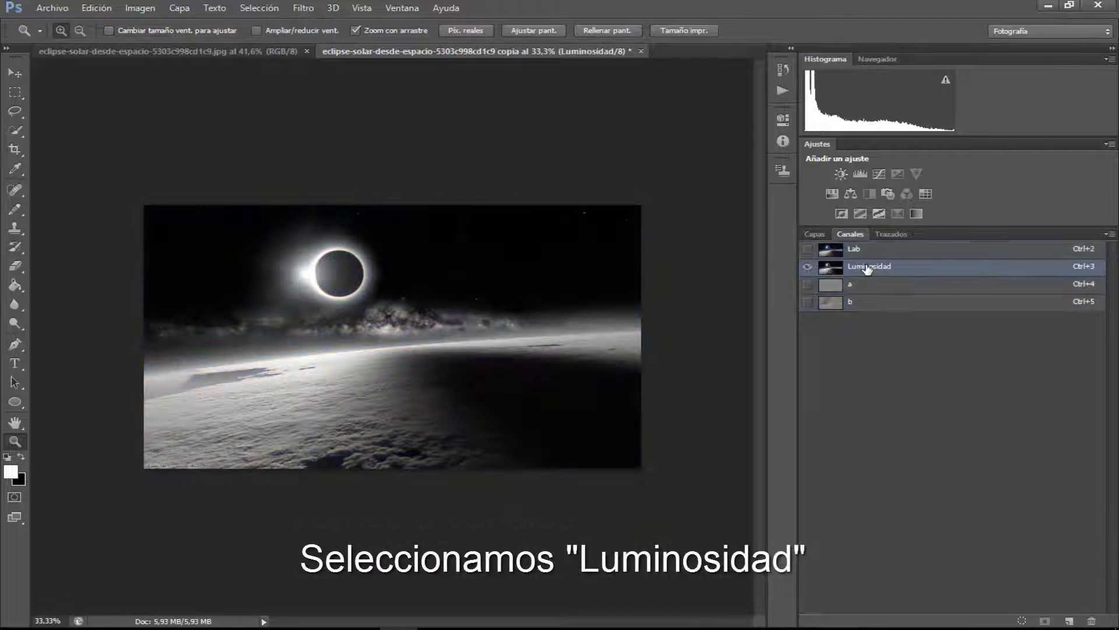
- Select all of the Luminosidad channel, copy it, and switch to the original image
left_click(157, 8)
mouse_move(260, 8)
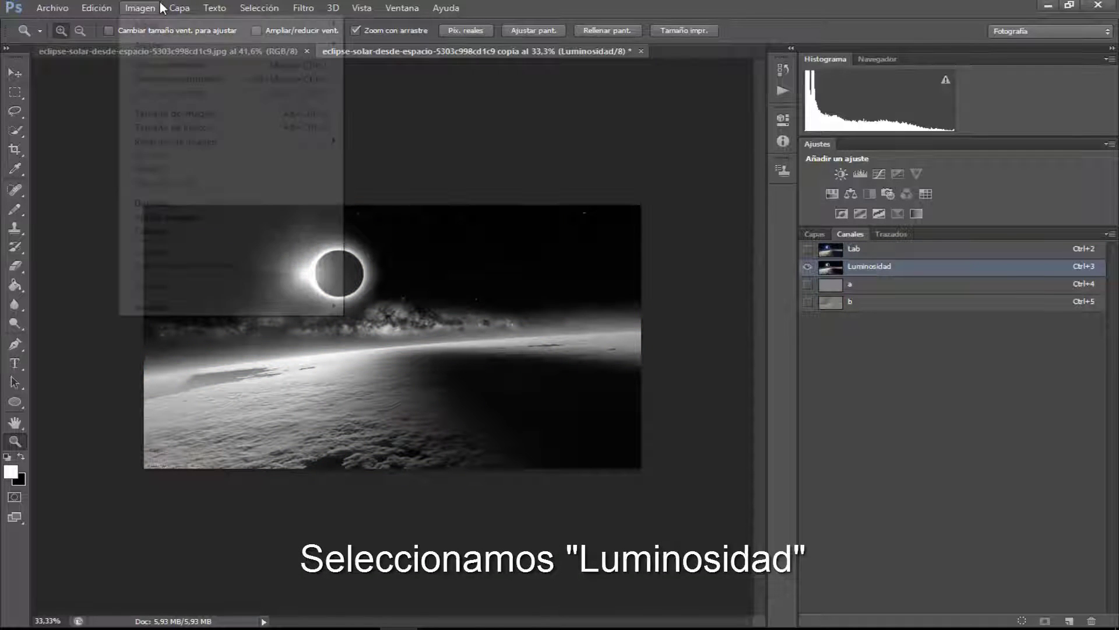
left_click(272, 24)
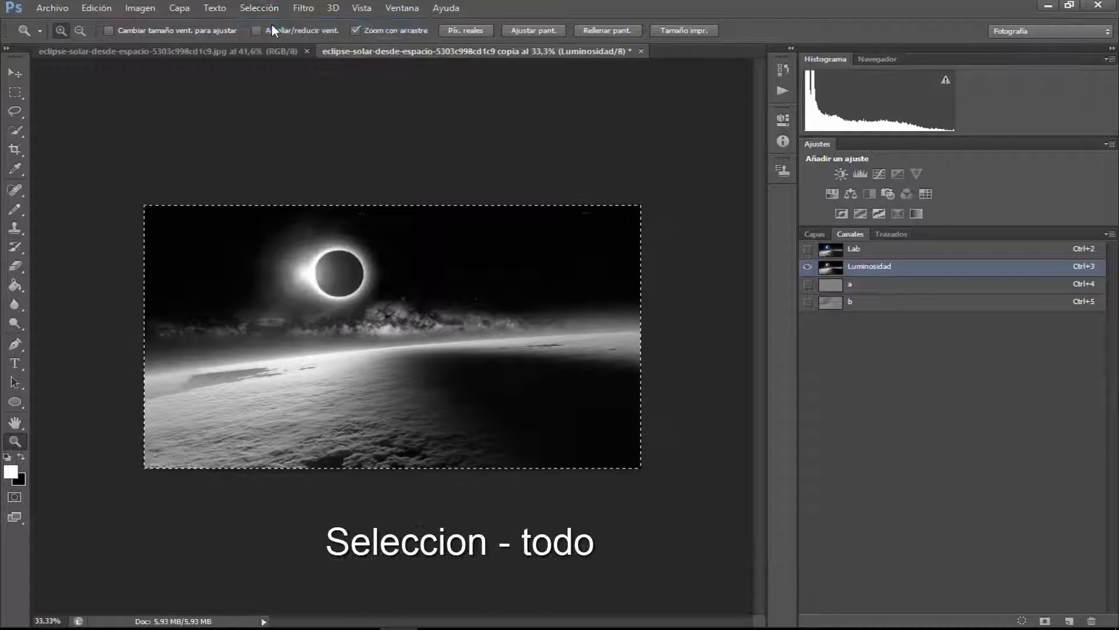
key("ctrl+c")
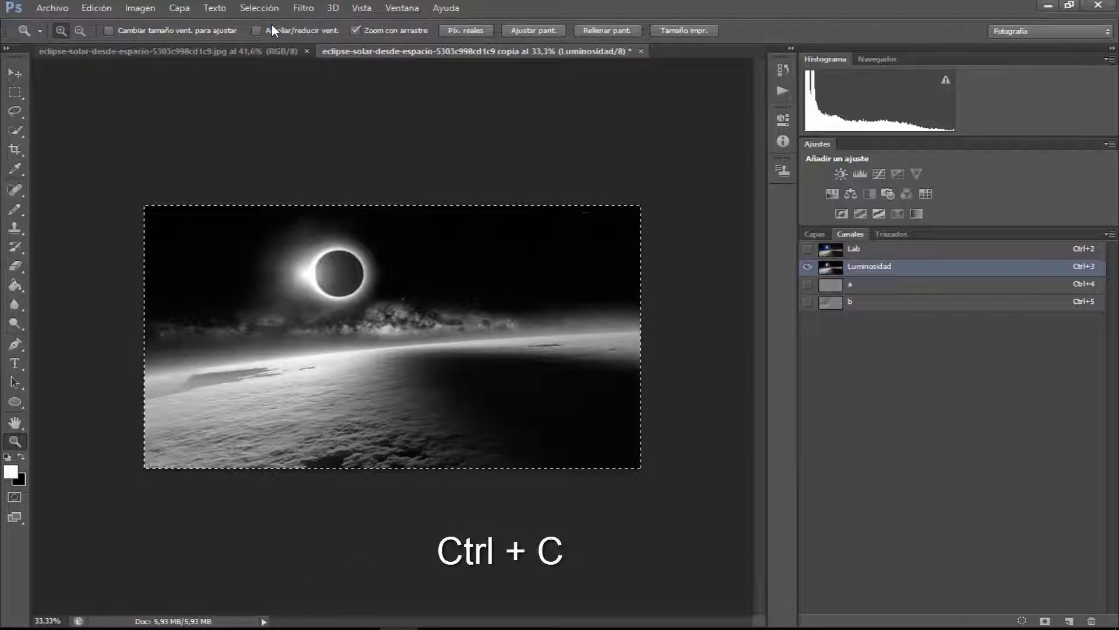
left_click(270, 51)
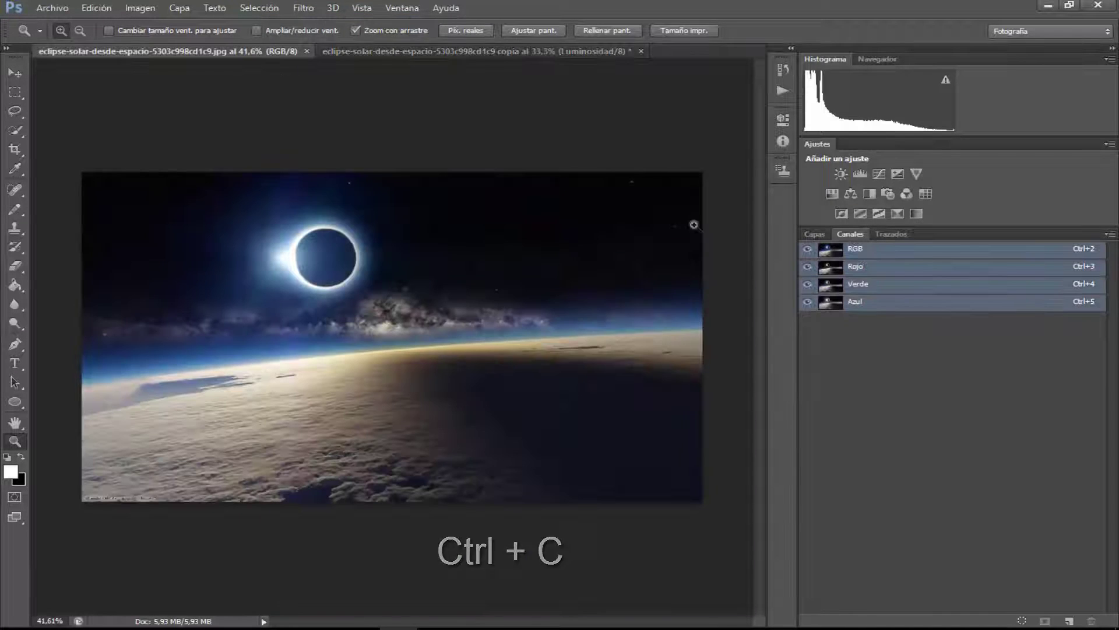
- Paste the greyscale copy as layer Capa 1 and load the bright areas as a selection
left_click(813, 233)
key("ctrl+v")
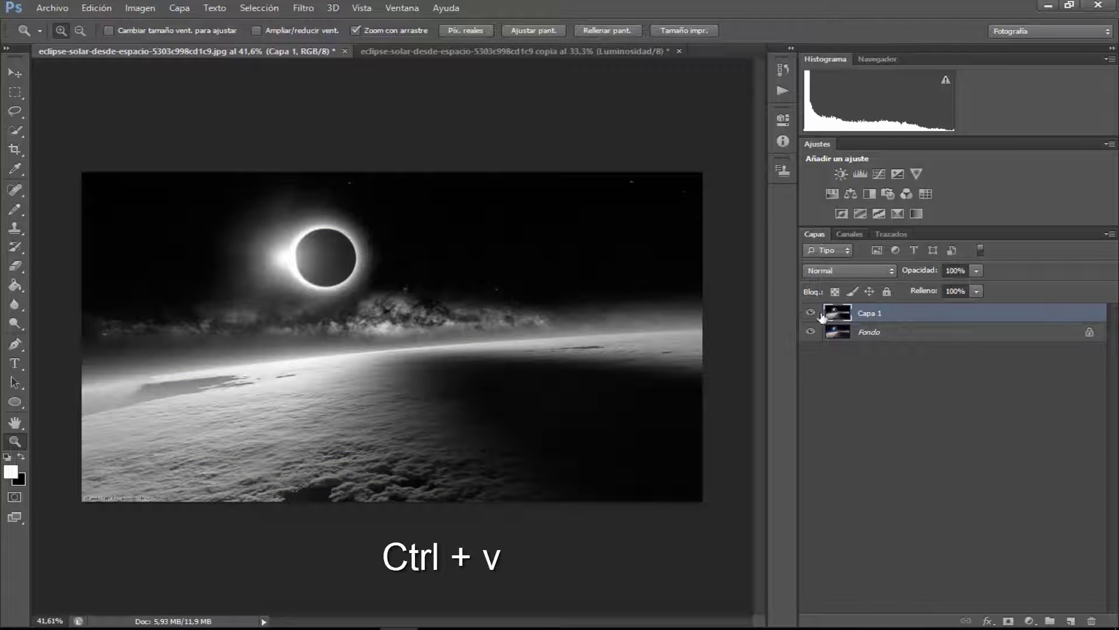
left_click(843, 238)
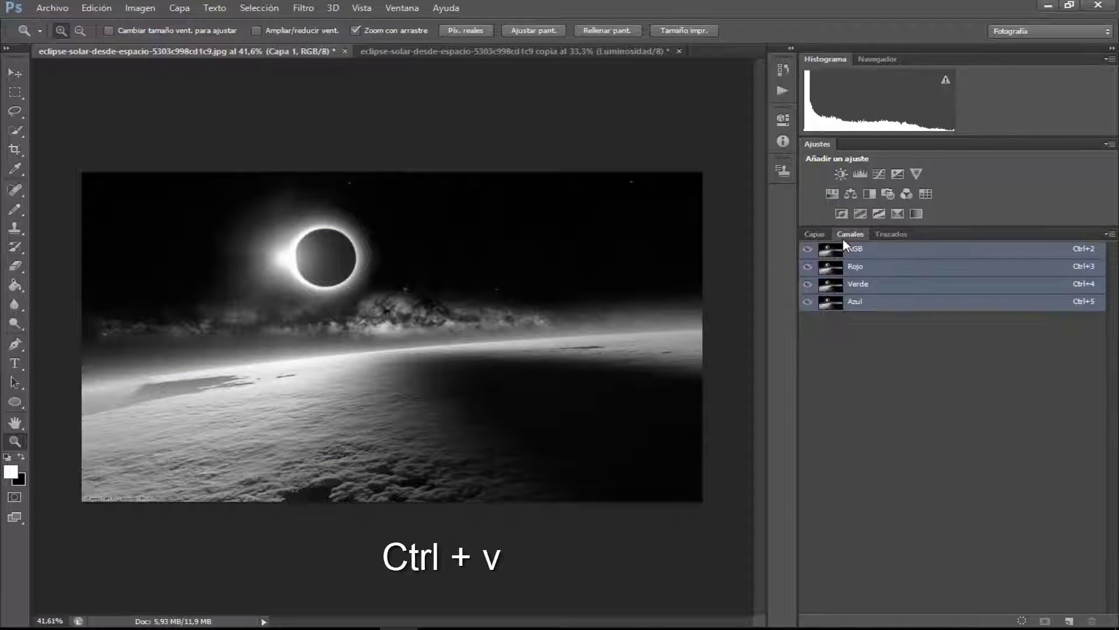
left_click(857, 273, "ctrl")
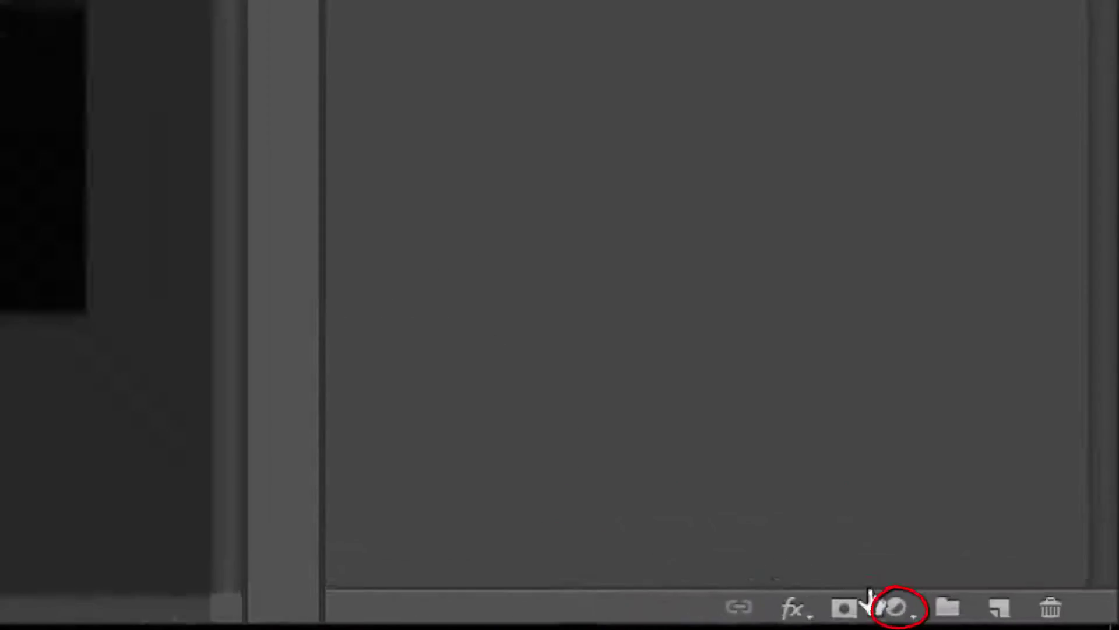
- Add a black 000000 Color uniforme fill layer blended as Luz suave
left_click(1031, 622)
left_click(981, 306)
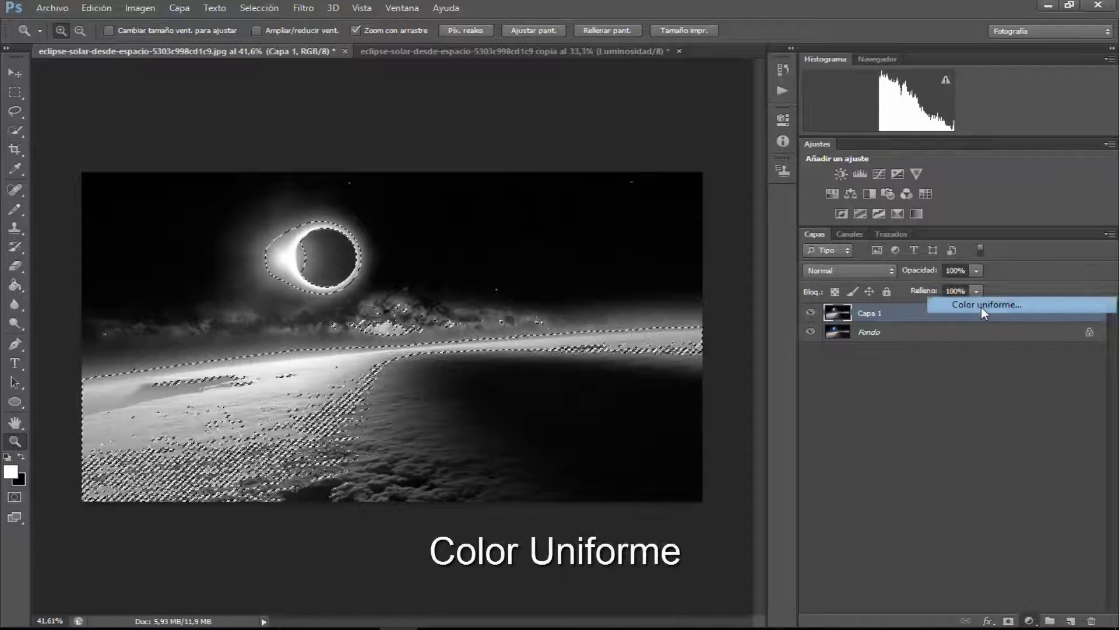
left_click_drag(416, 588, 398, 623)
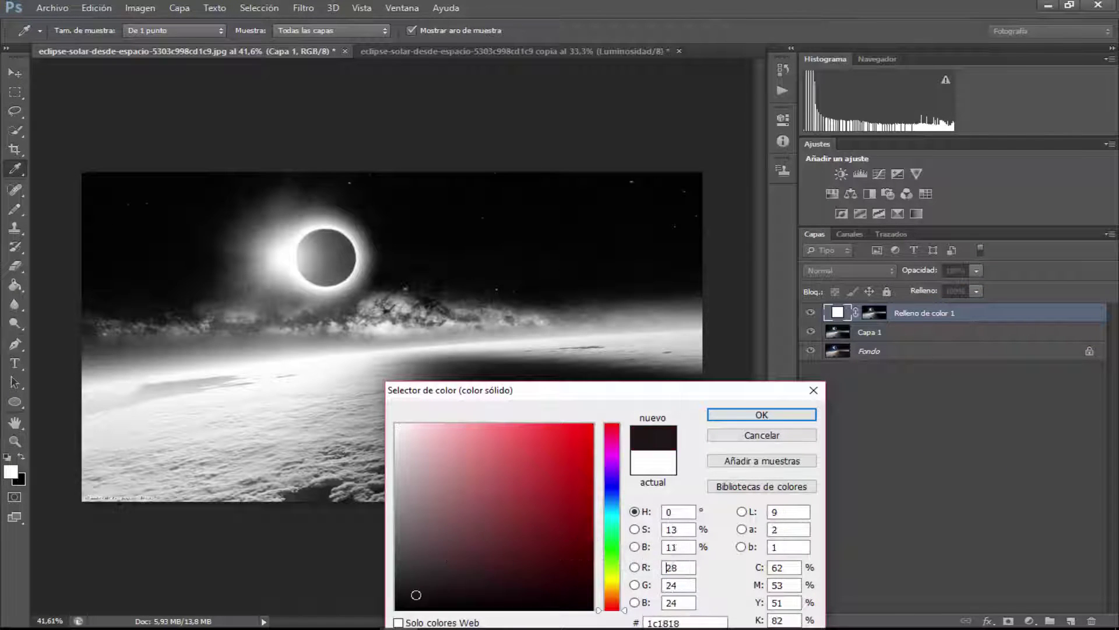
left_click(402, 566)
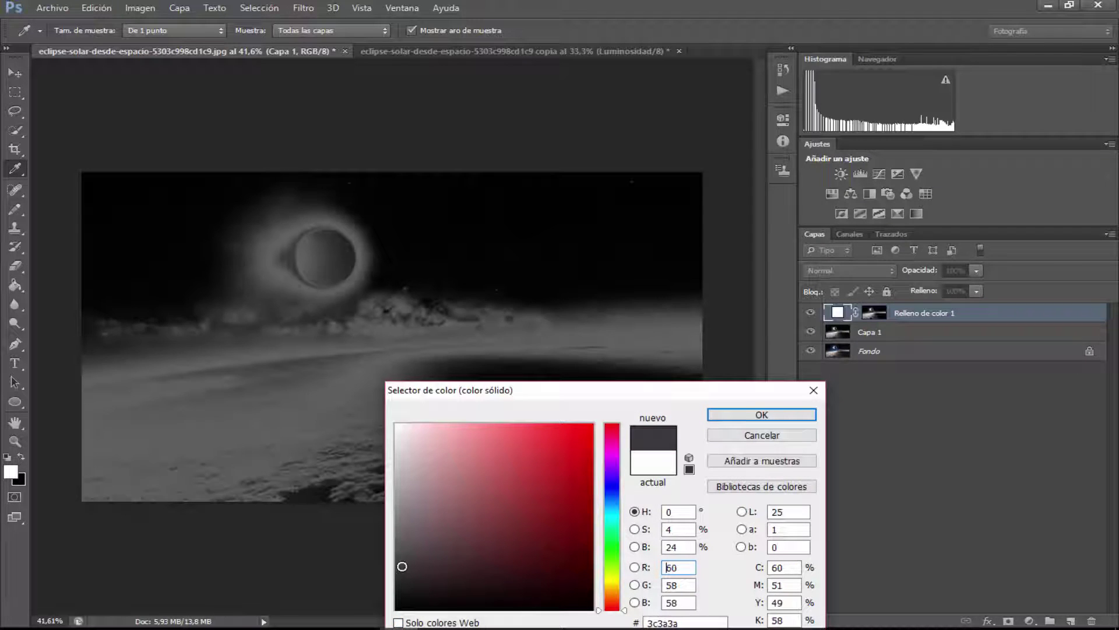
left_click_drag(400, 558, 397, 615)
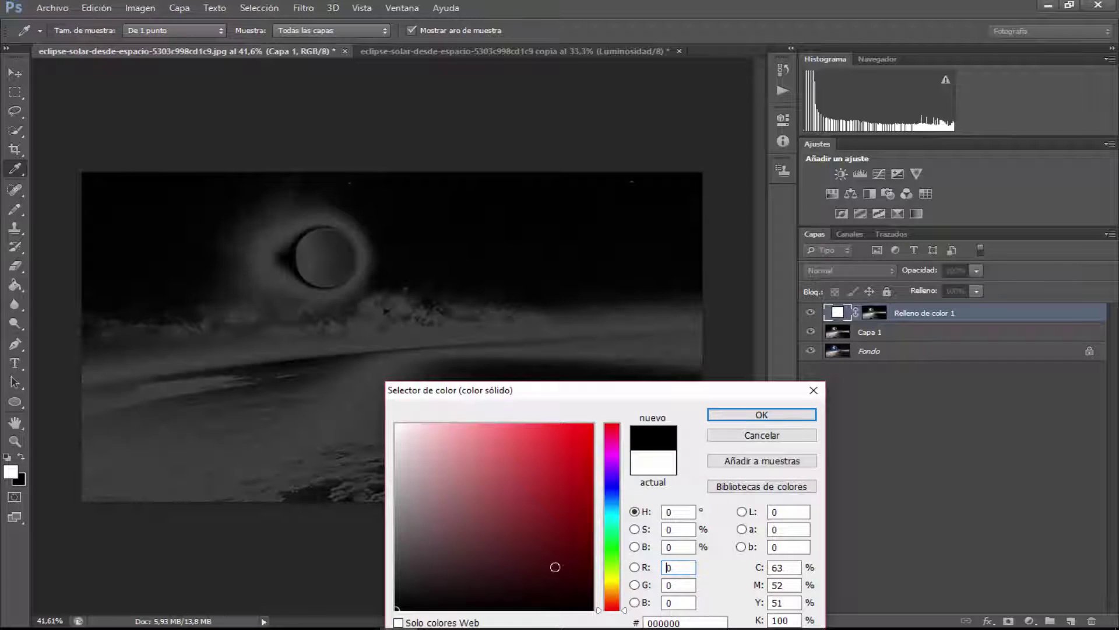
left_click(743, 416)
left_click(823, 270)
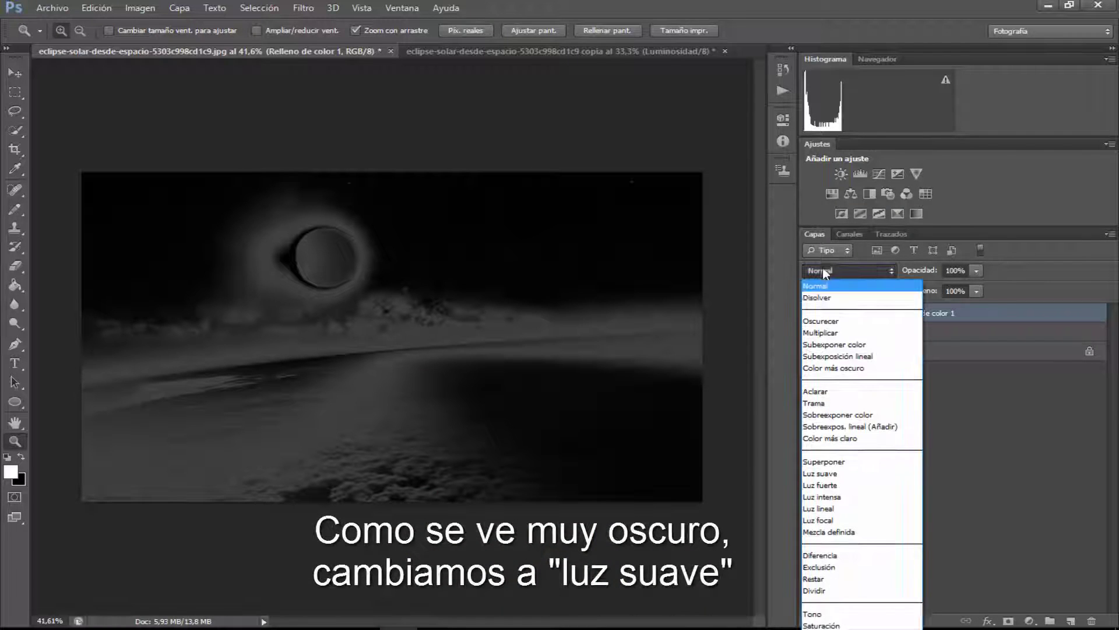
left_click(821, 474)
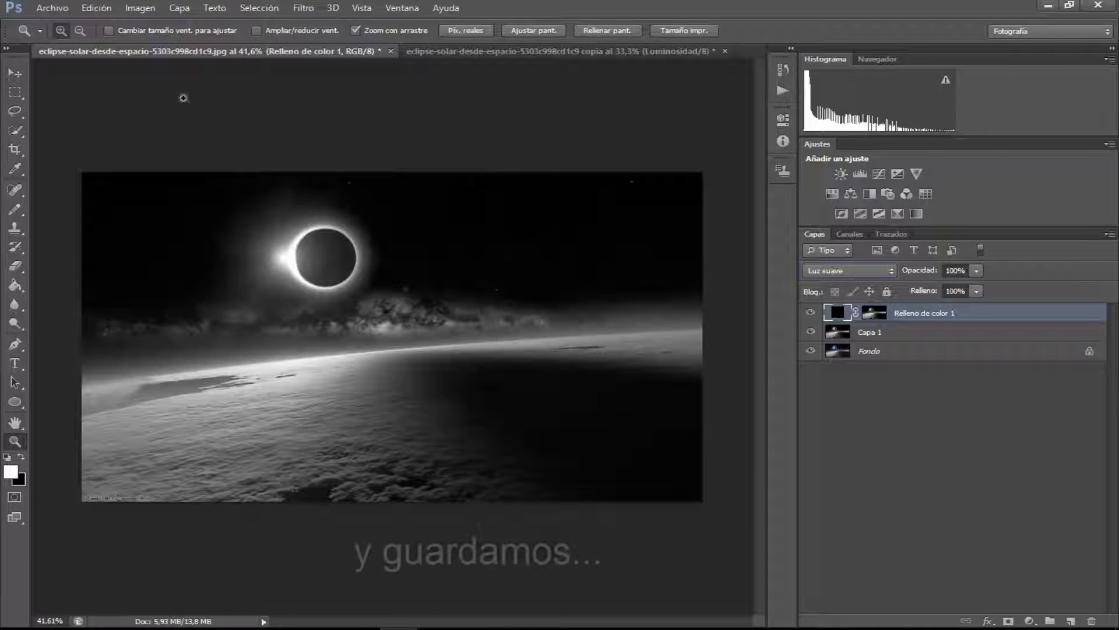
- Save the edited eclipse as PNG 'Fondo GD' in Imágenes, accepting the PNG options
left_click(52, 7)
left_click(103, 185)
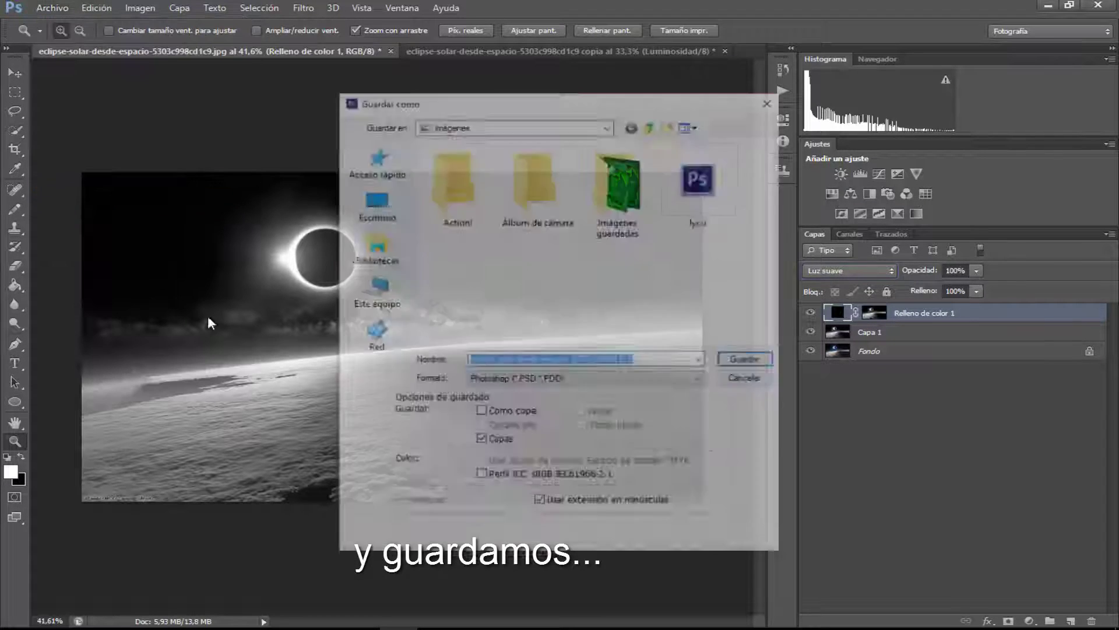
left_click(582, 379)
left_click(496, 545)
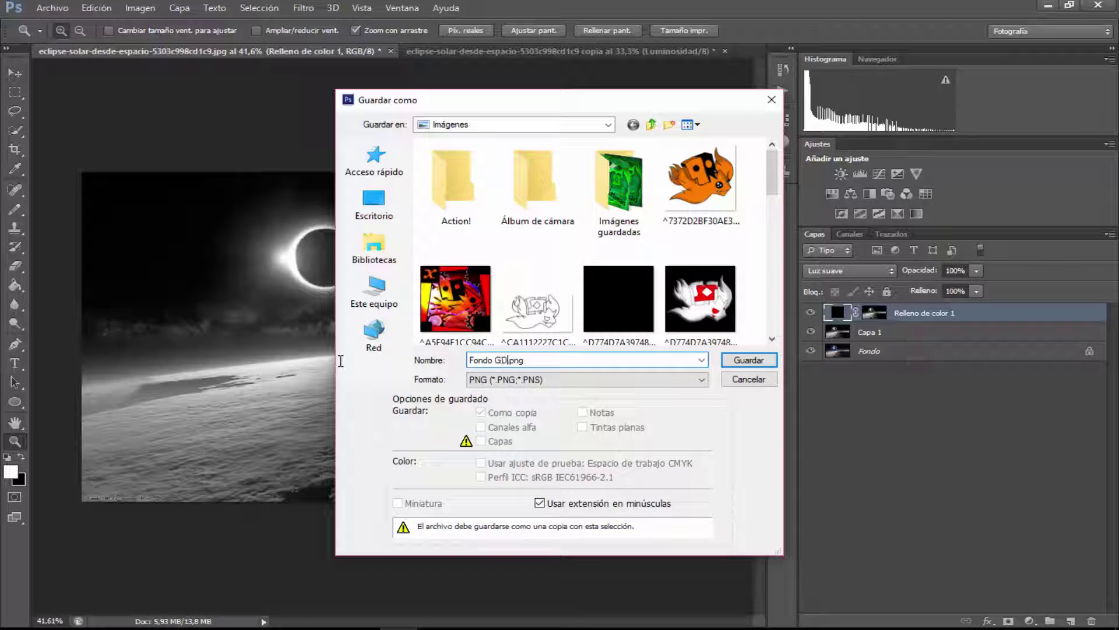
key("Return")
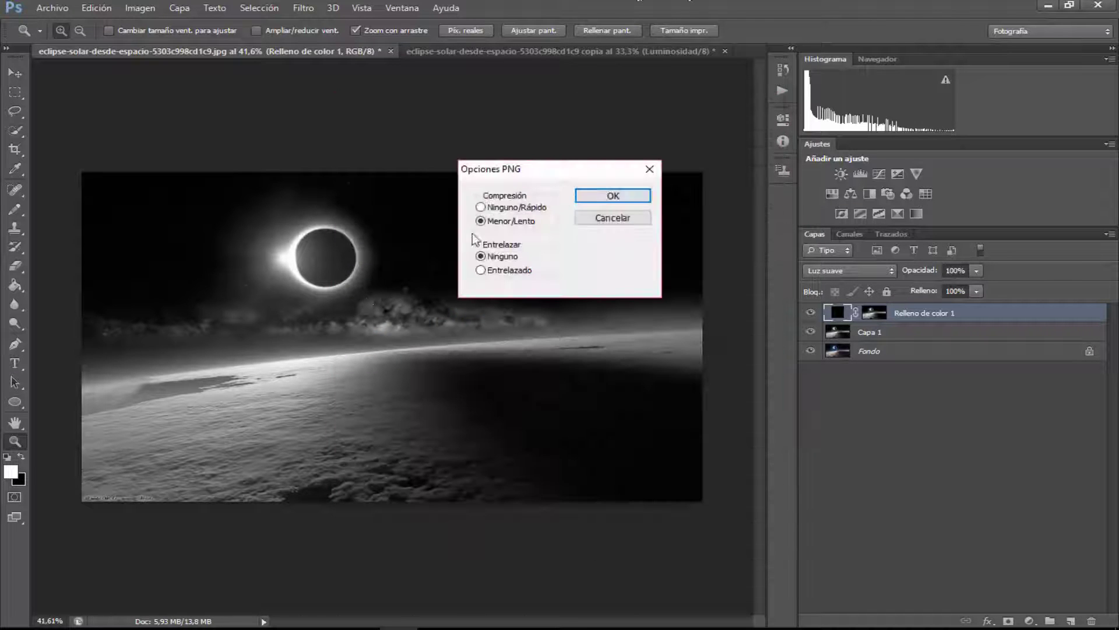
left_click(580, 197)
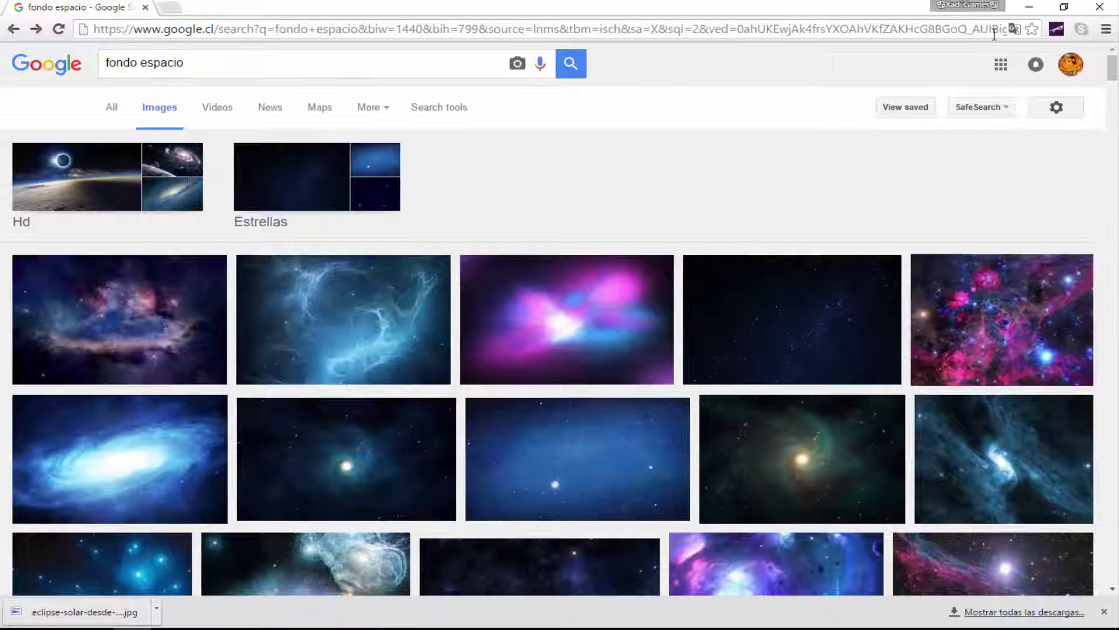
left_click(1035, 65)
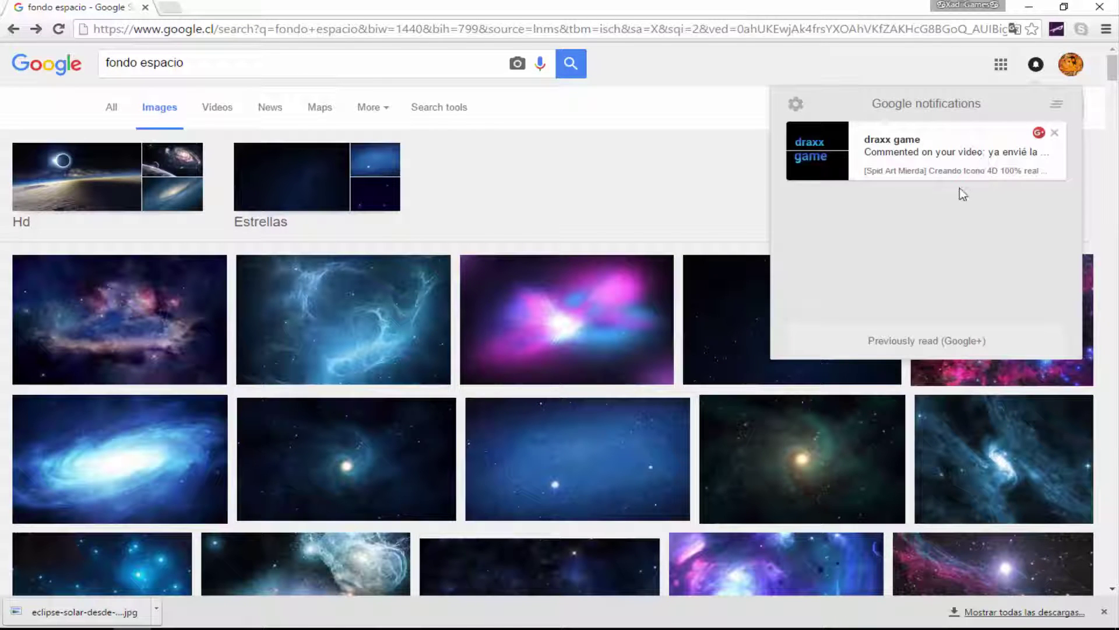
left_click(897, 341)
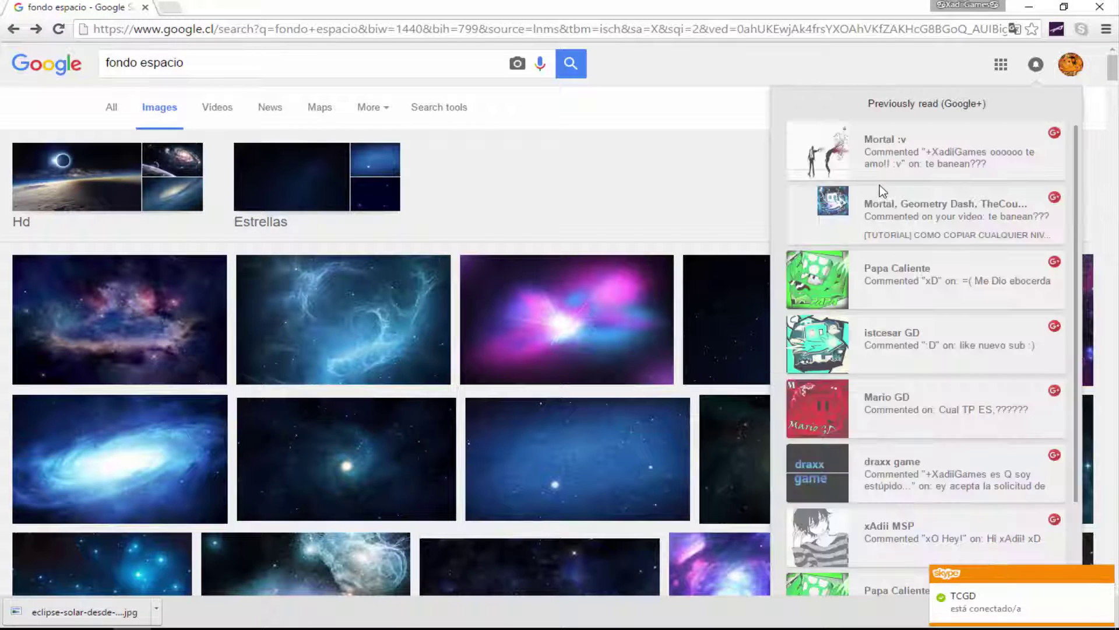
left_click(885, 160)
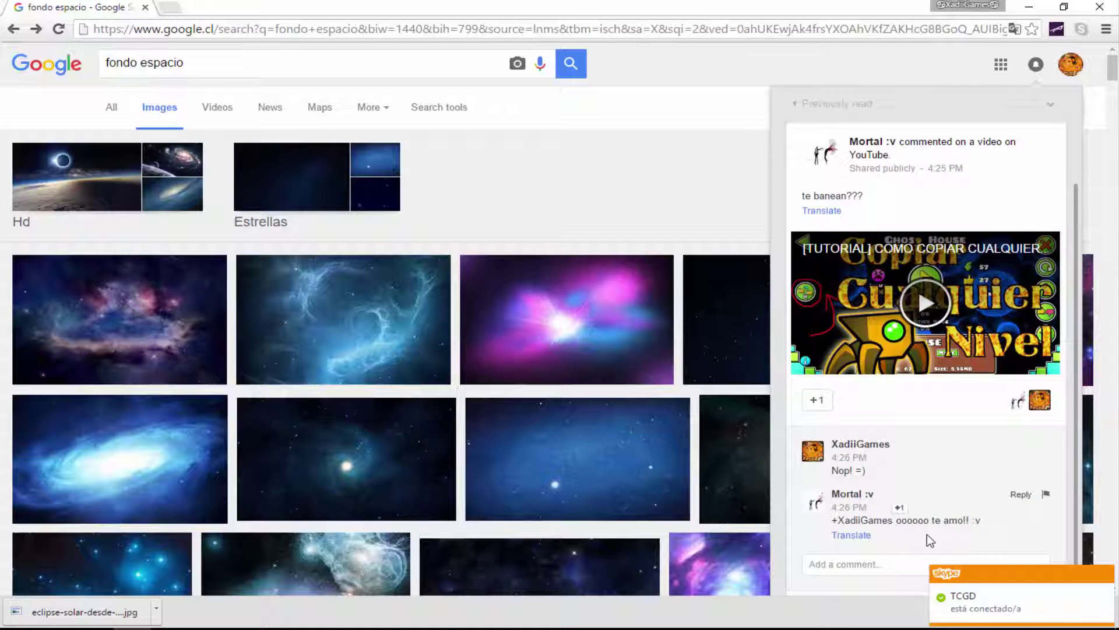
left_click(488, 184)
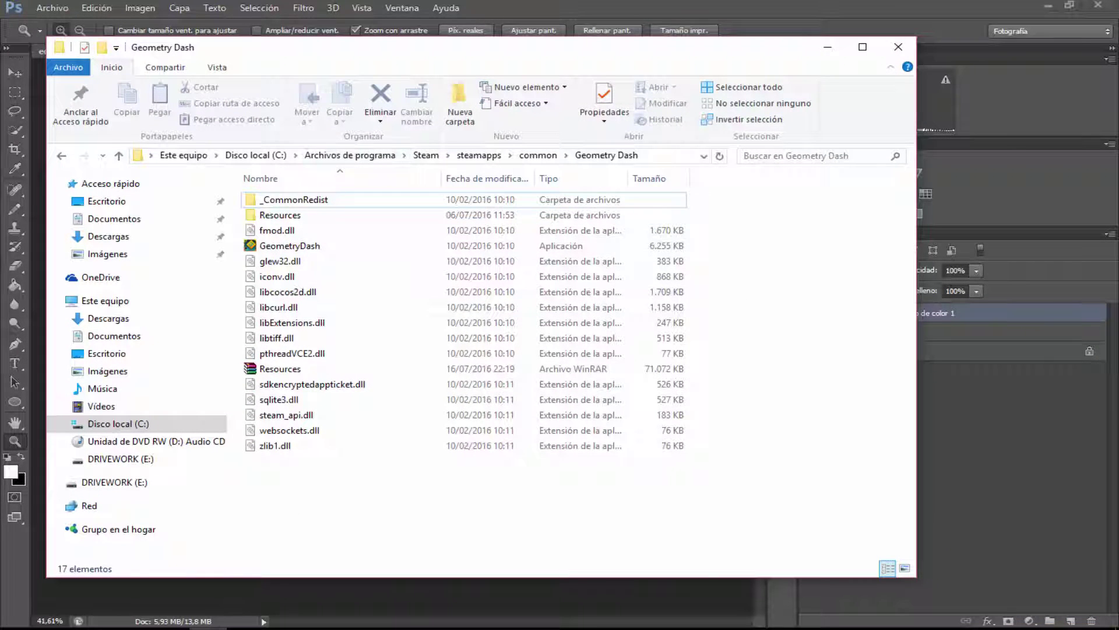
- Open Imágenes in a new Explorer window and move Fondo GD.png into Documentos
right_click(216, 624)
left_click(206, 415)
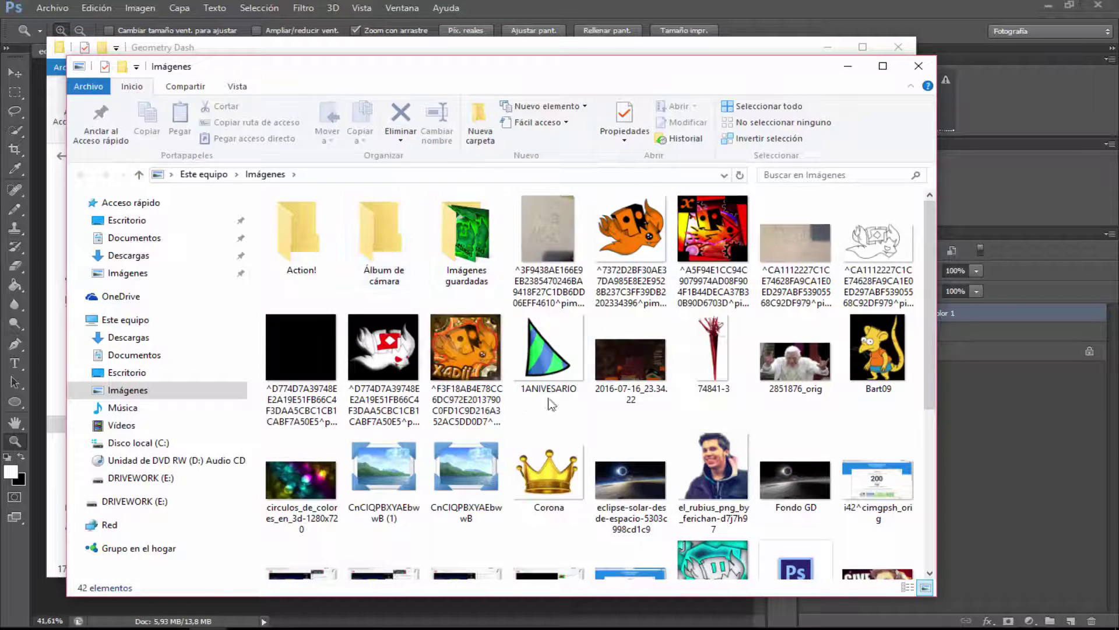
scroll(613, 375, "down", 5)
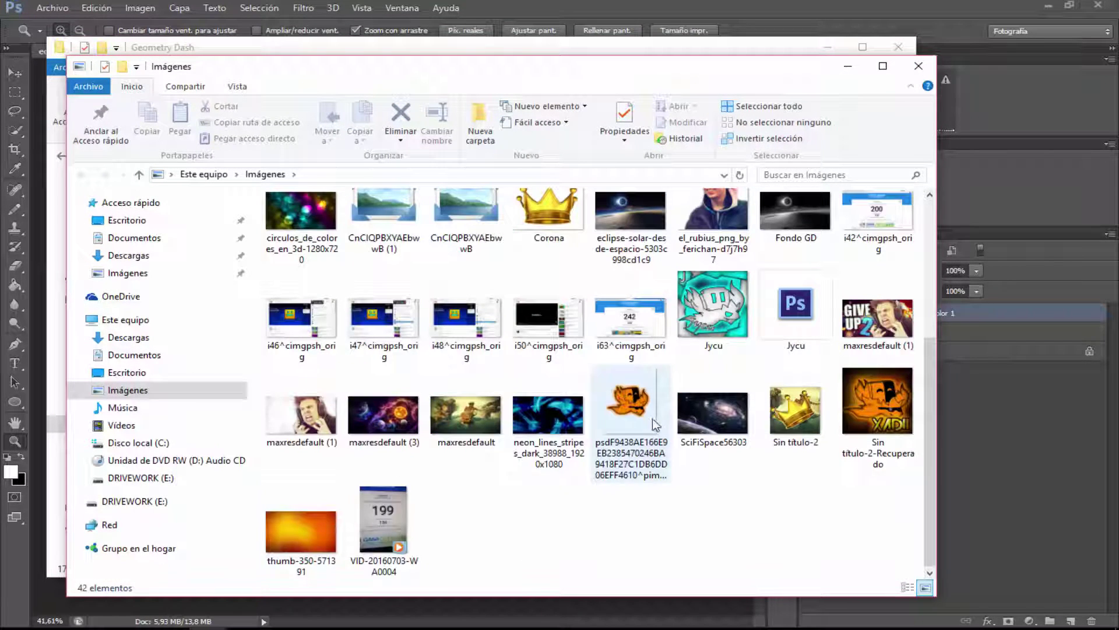
scroll(728, 378, "up", 3)
left_click(771, 371)
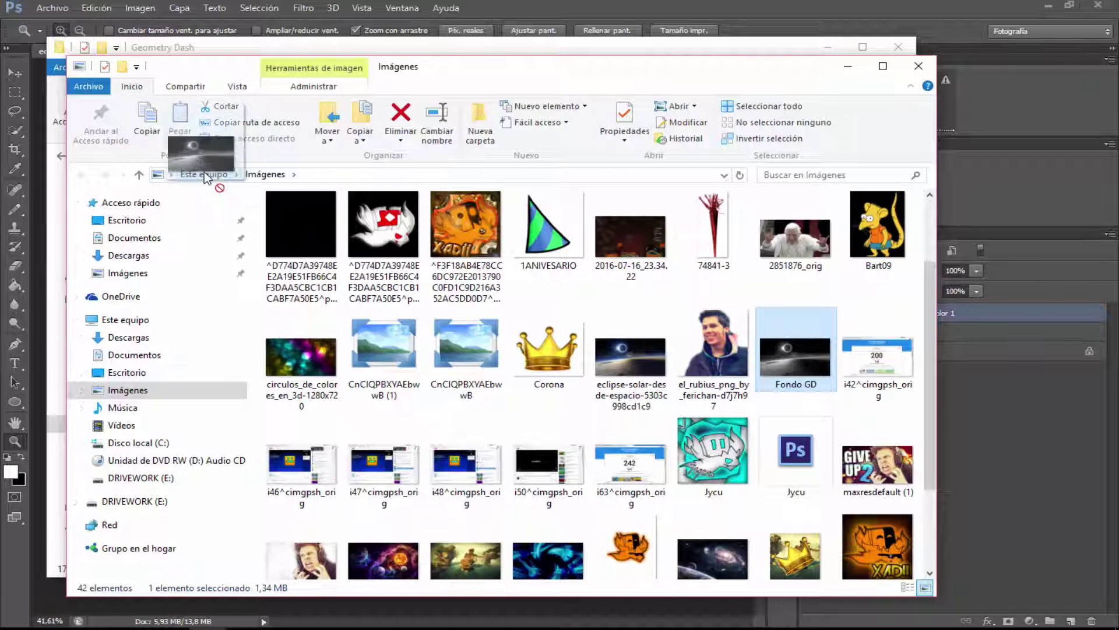
mouse_move(205, 178)
left_mouse_down()
mouse_move(136, 381)
mouse_move(146, 357)
left_mouse_up()
left_click(134, 355)
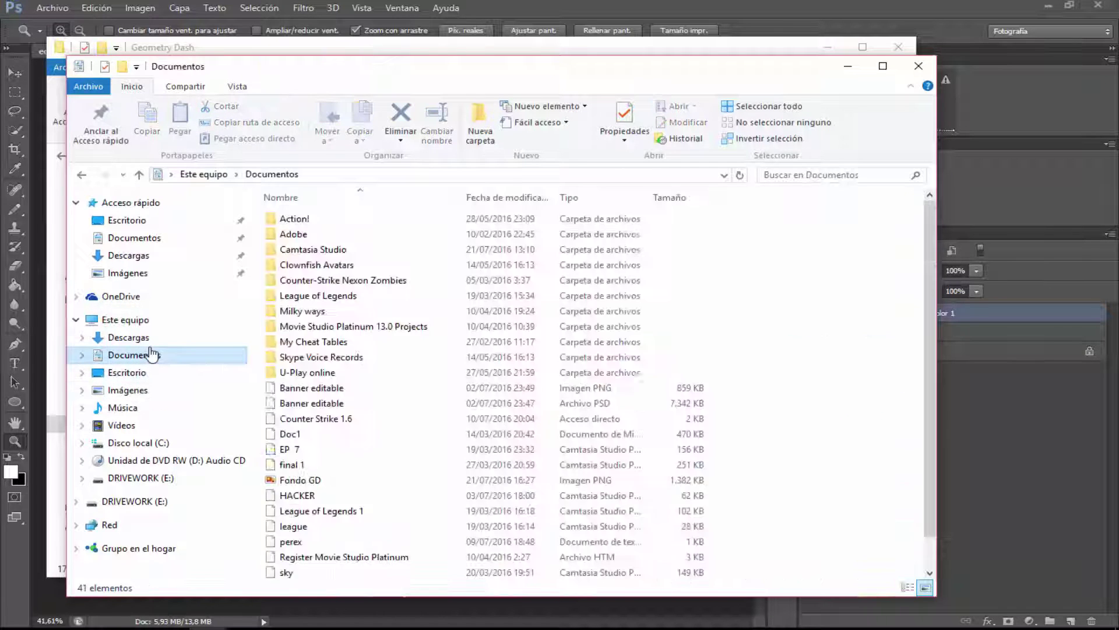
scroll(400, 367, "down", 1)
left_click(293, 450)
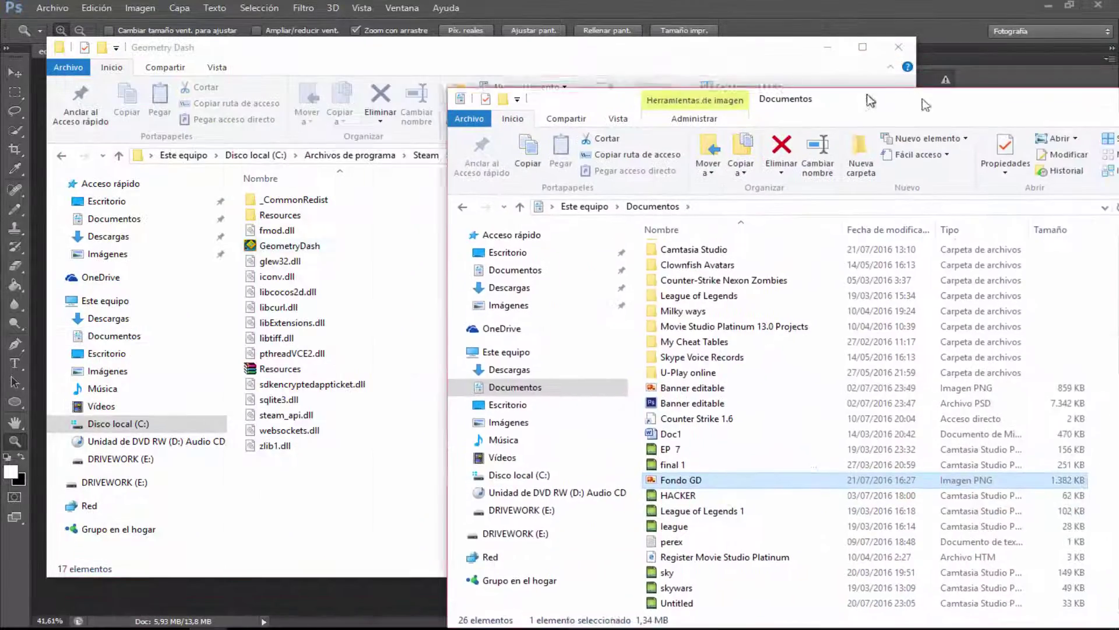
- Open the Geometry Dash Resources folder and copy the original GJ_gradientBG-hd file's name
left_click_drag(493, 69, 933, 107)
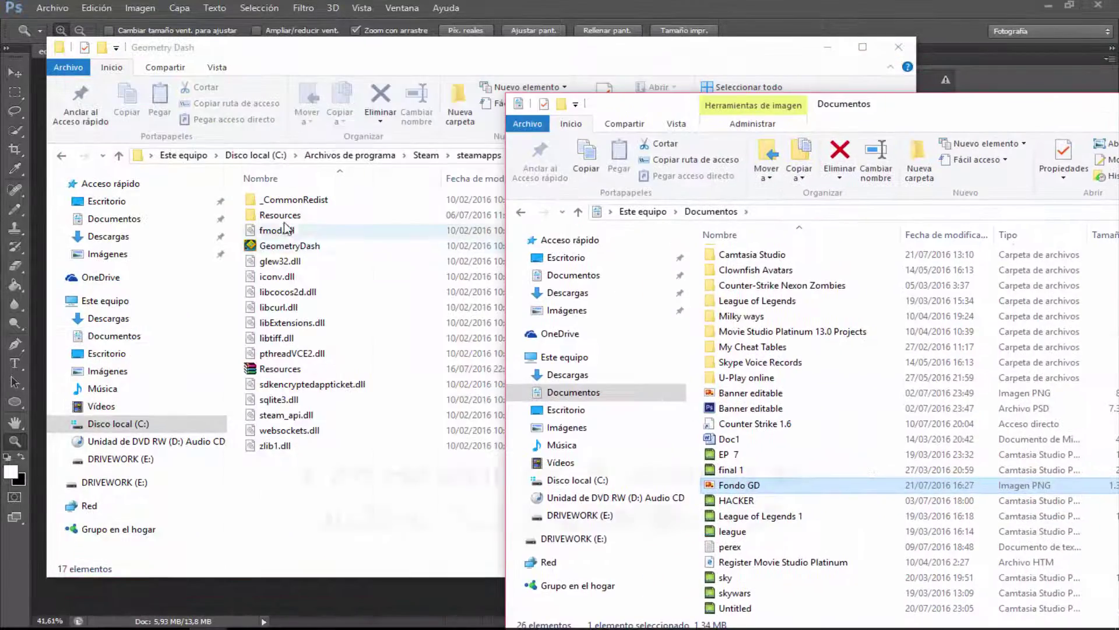
double_click(287, 226)
scroll(350, 292, "down", 10)
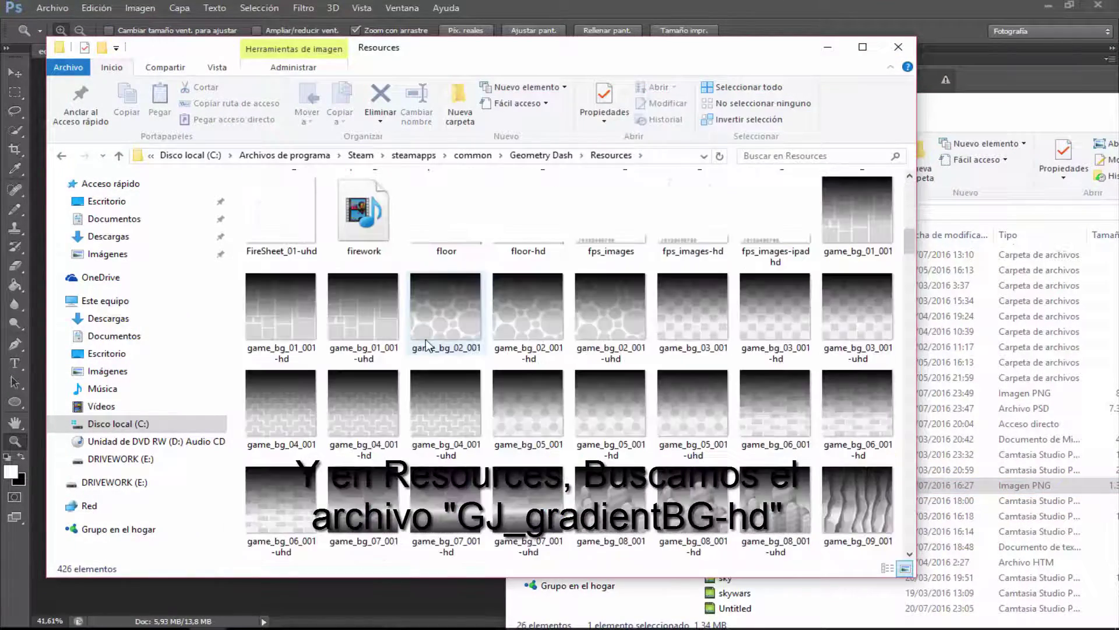
scroll(379, 321, "down", 5)
scroll(426, 345, "down", 5)
scroll(426, 341, "down", 3)
scroll(426, 341, "up", 3)
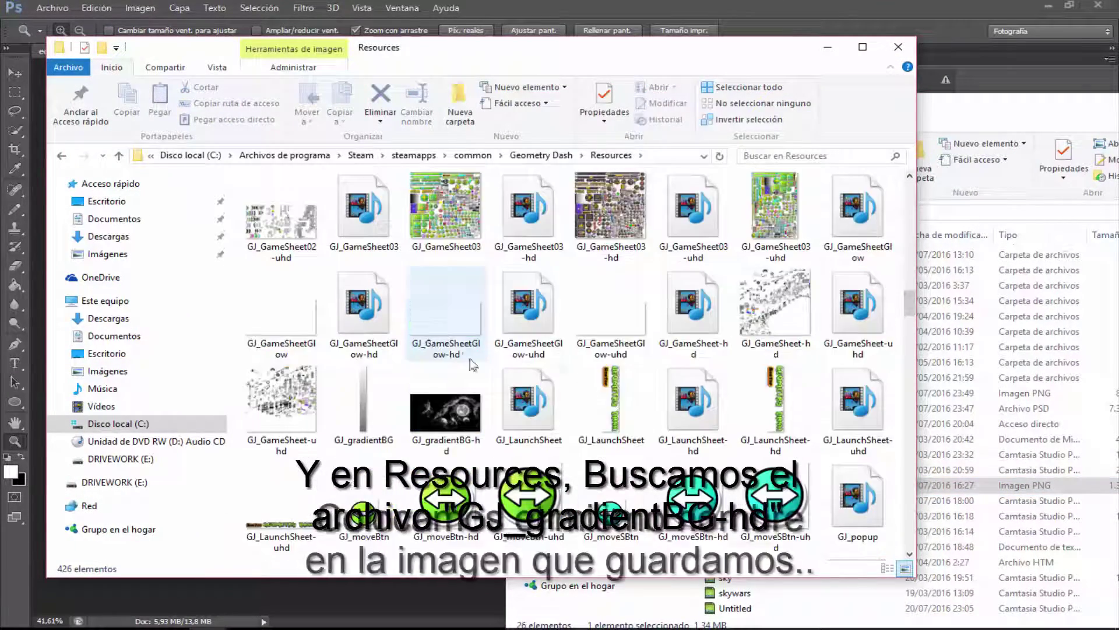
left_click(451, 410)
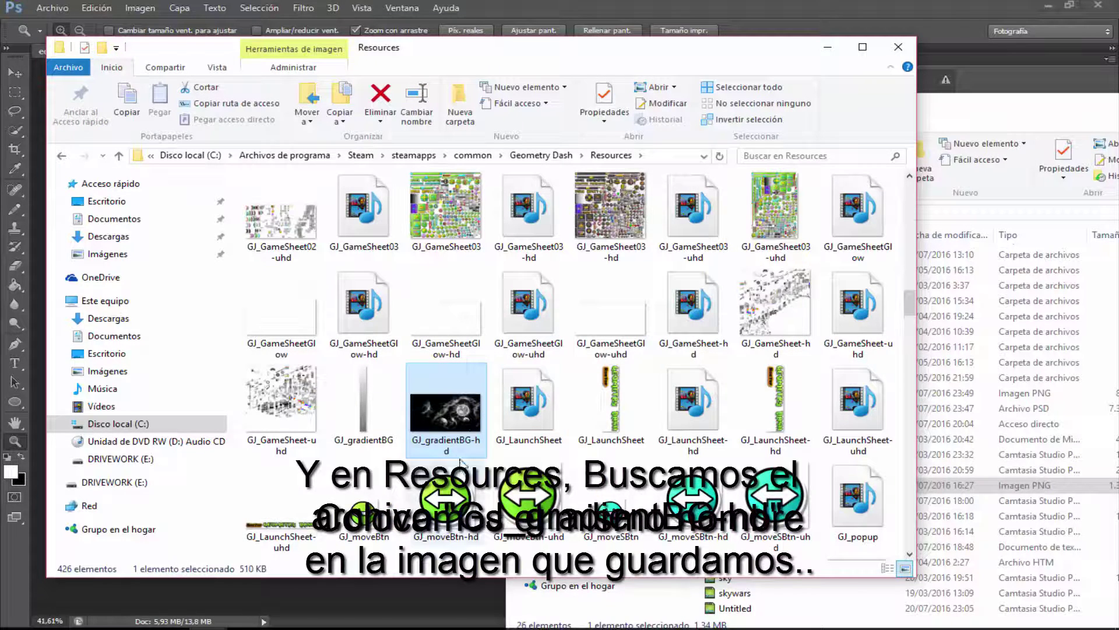
right_click(454, 432)
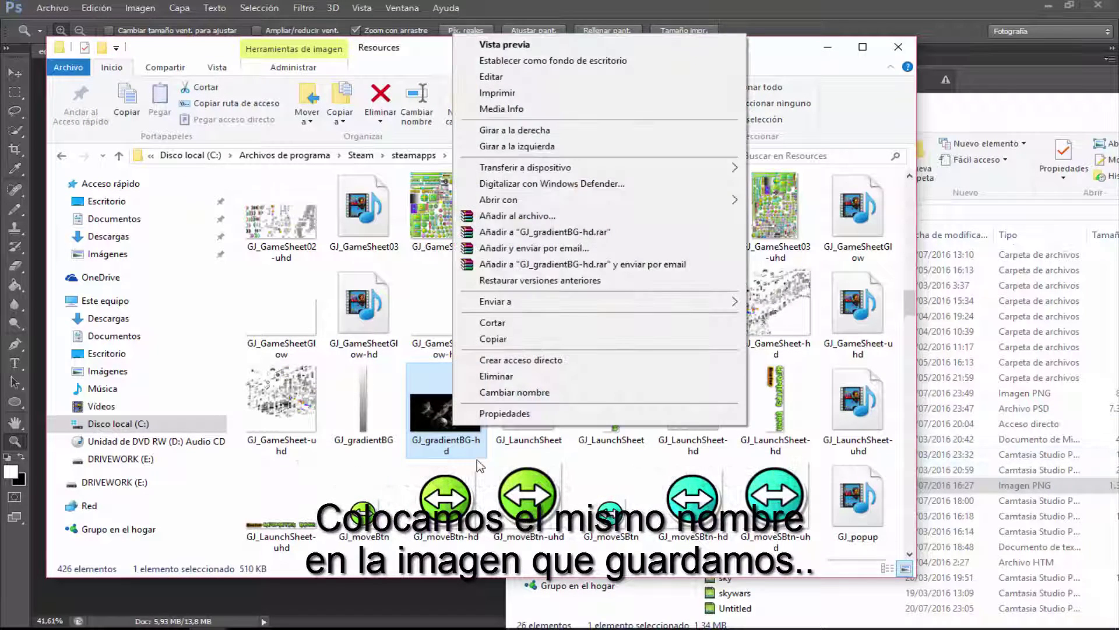
left_click(498, 396)
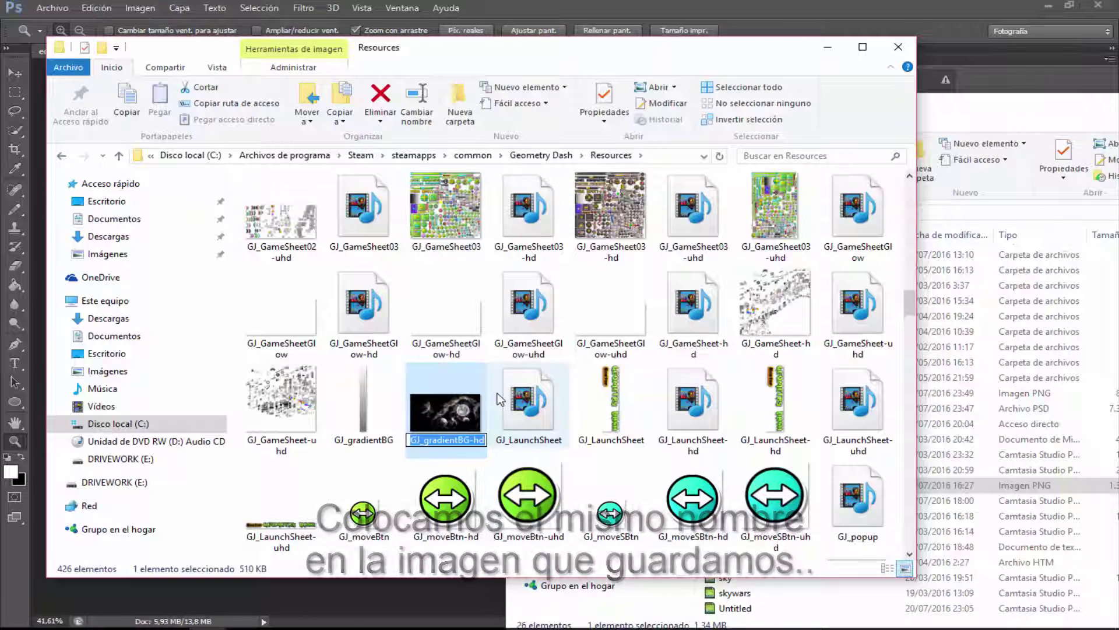
- Rename the Fondo GD image in Documents to GJ_gradientBG-hd
left_click(804, 482)
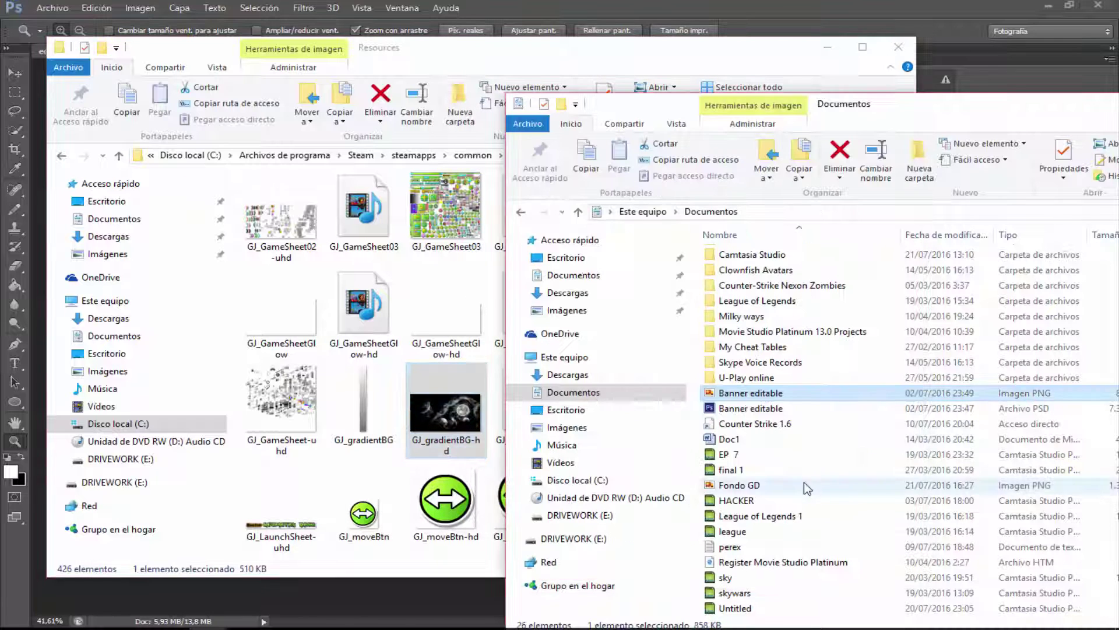
right_click(803, 482)
left_click(854, 452)
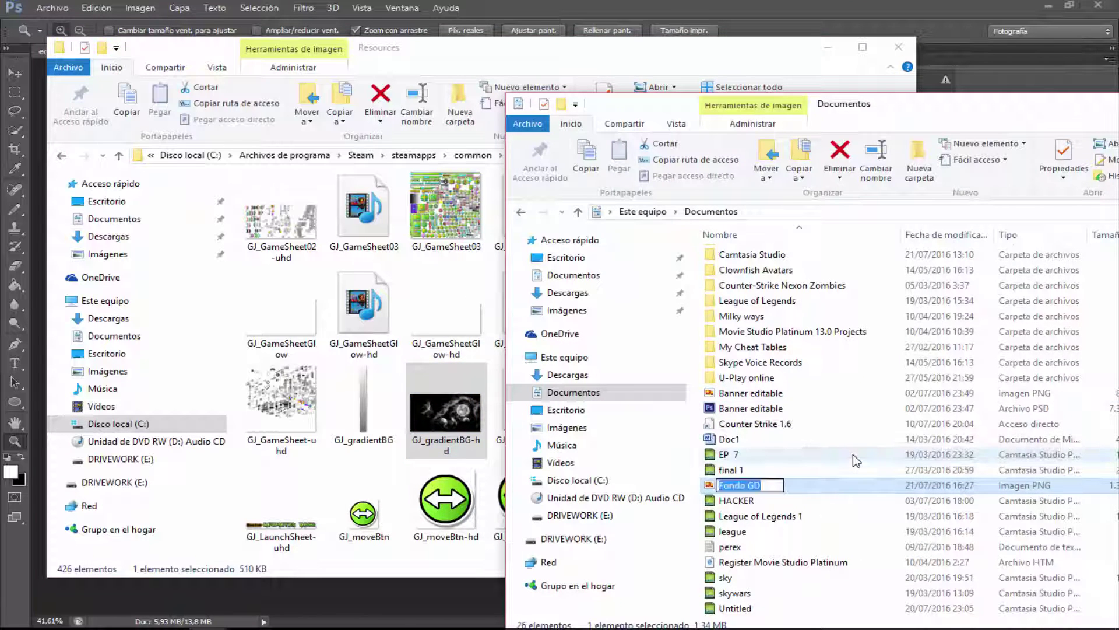
type("GJ_gradientBG-hd")
key("Return")
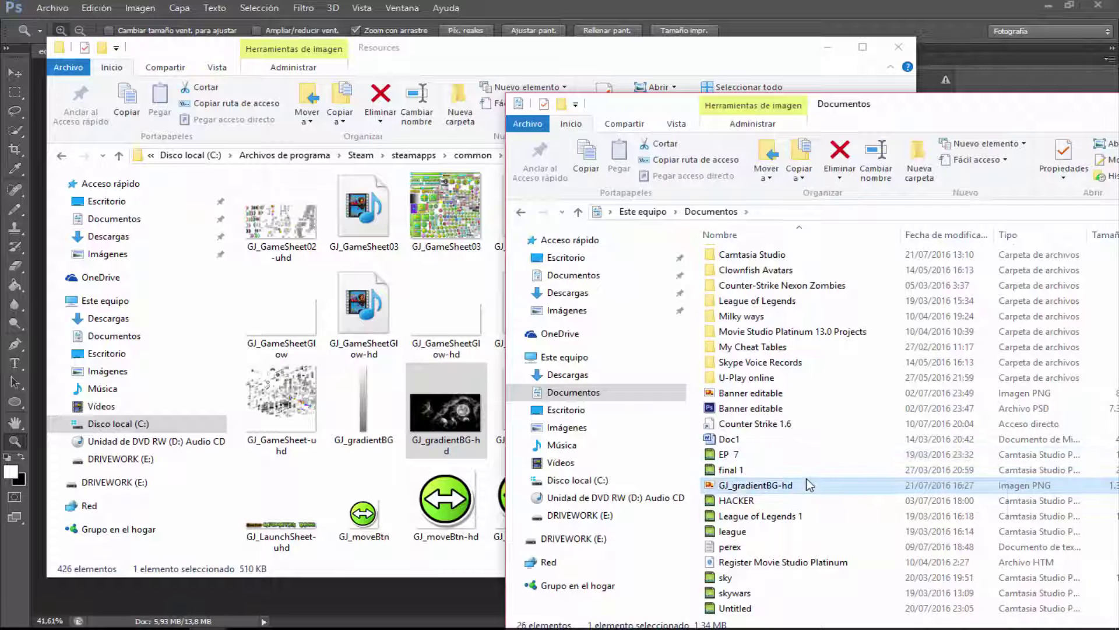
- Move the renamed image into Resources, replacing the original, and close the Resources window
left_click_drag(237, 458, 238, 459)
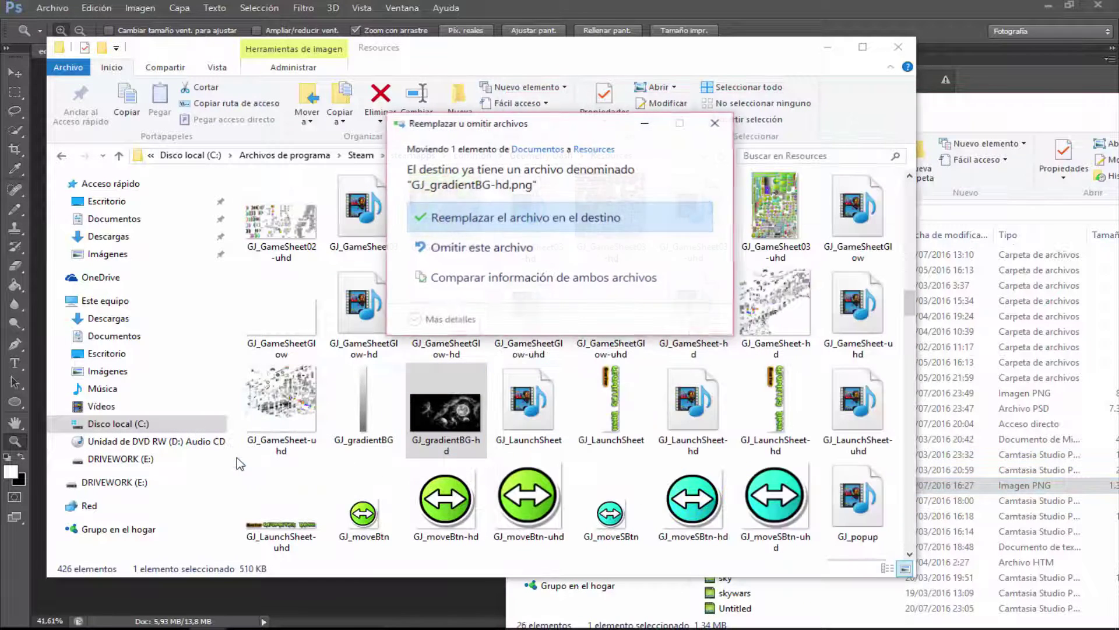
left_click(491, 224)
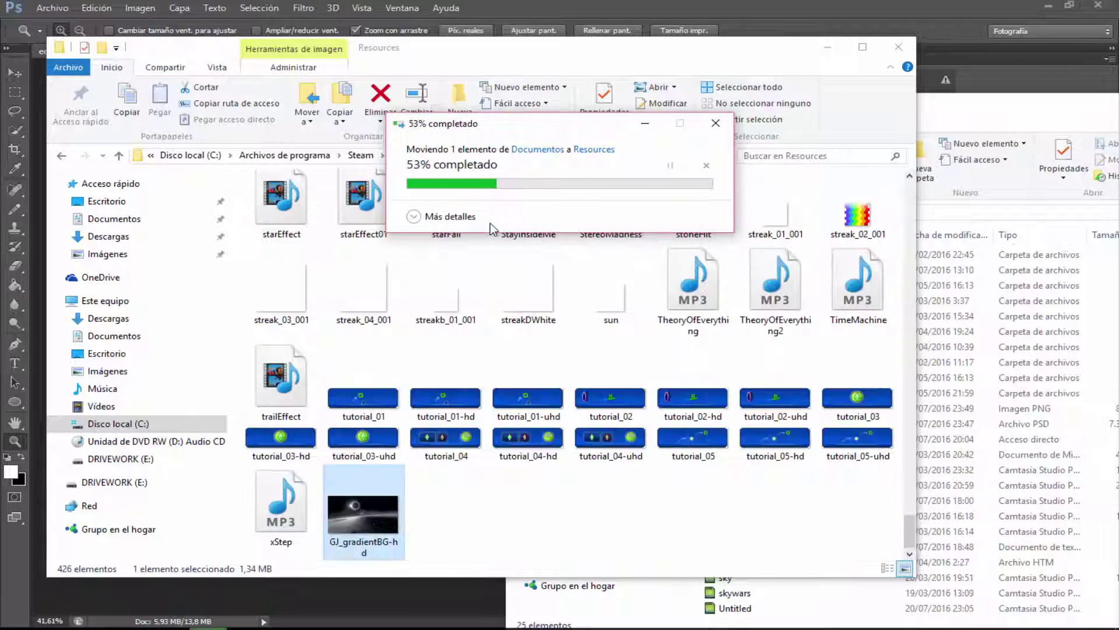
left_click(890, 55)
left_click_drag(851, 84, 559, 84)
- Close Geometry Dash from the taskbar, relaunch it, and shrink the game window
left_click(693, 501)
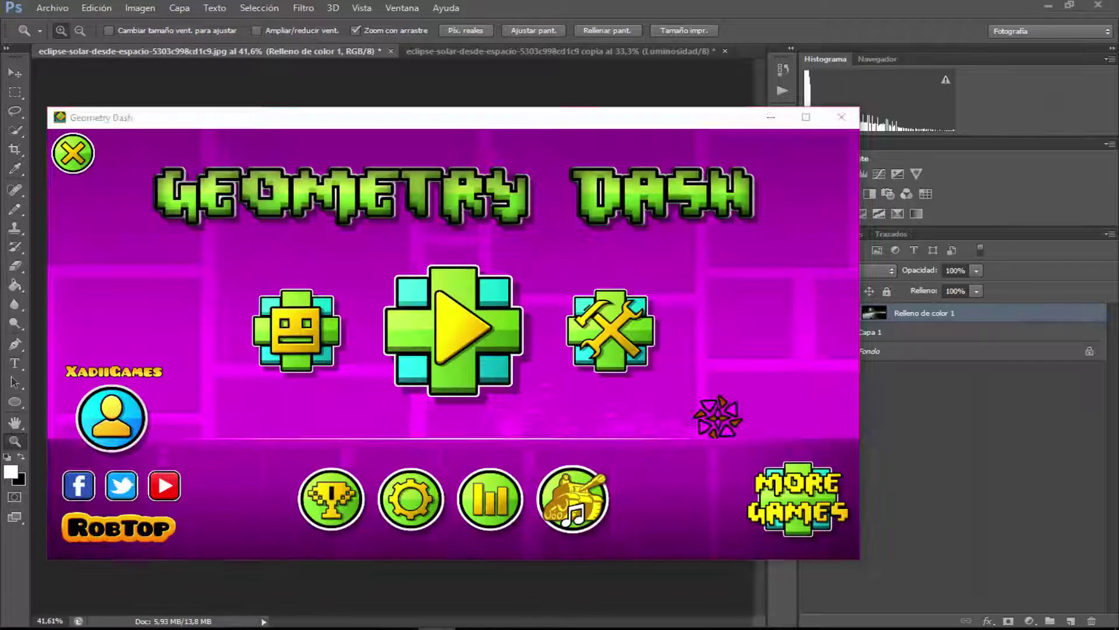
right_click(439, 606)
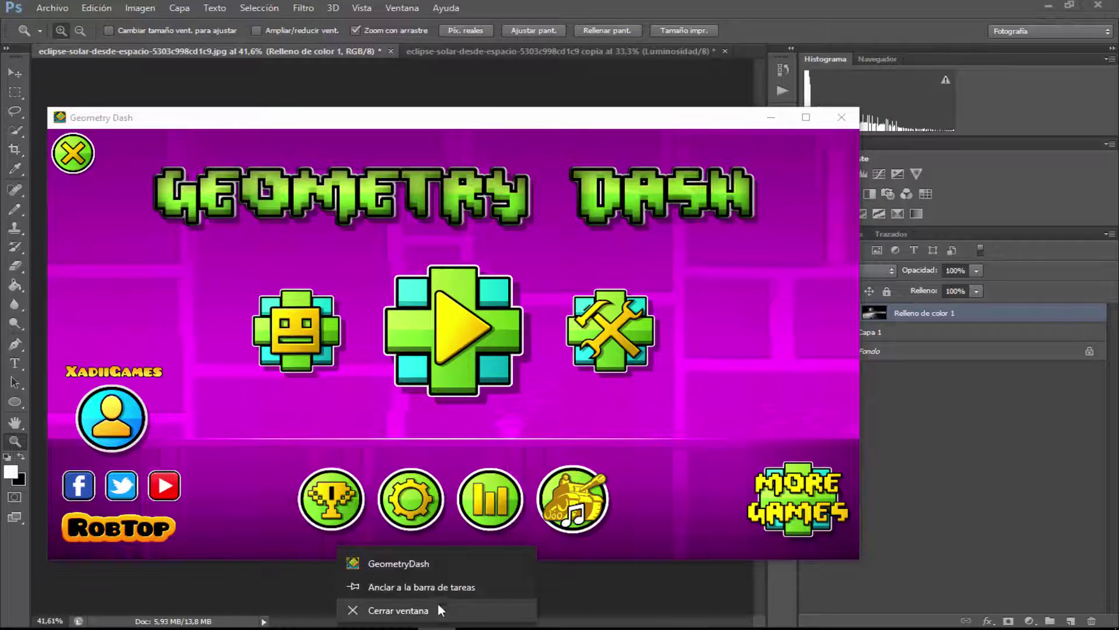
left_click(804, 184)
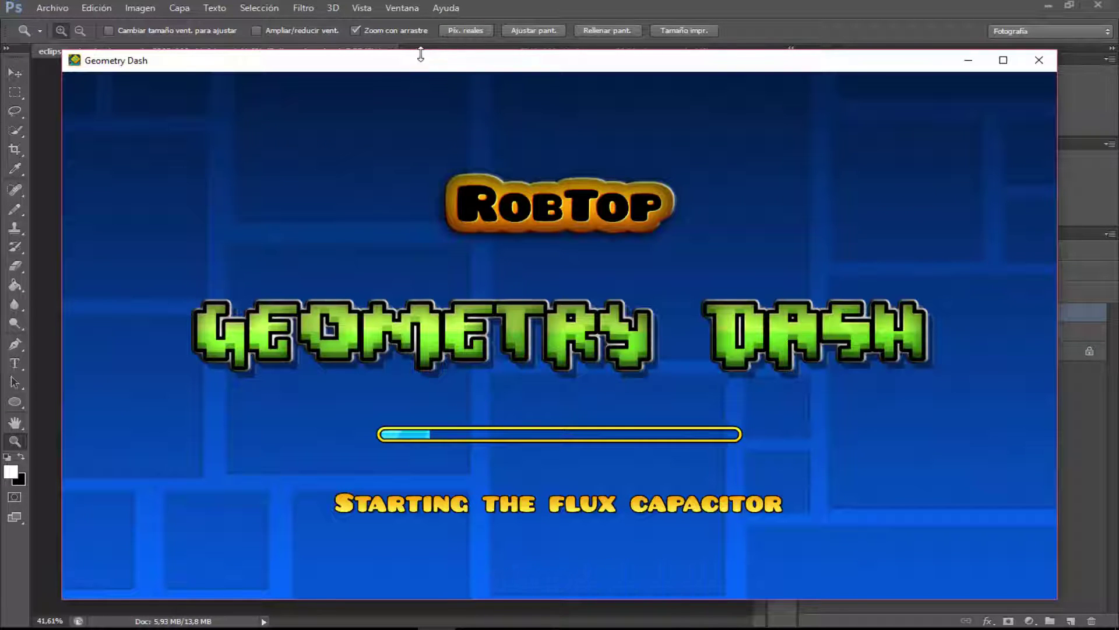
mouse_move(416, 50)
left_mouse_down()
mouse_move(447, 119)
mouse_move(394, 82)
left_mouse_up()
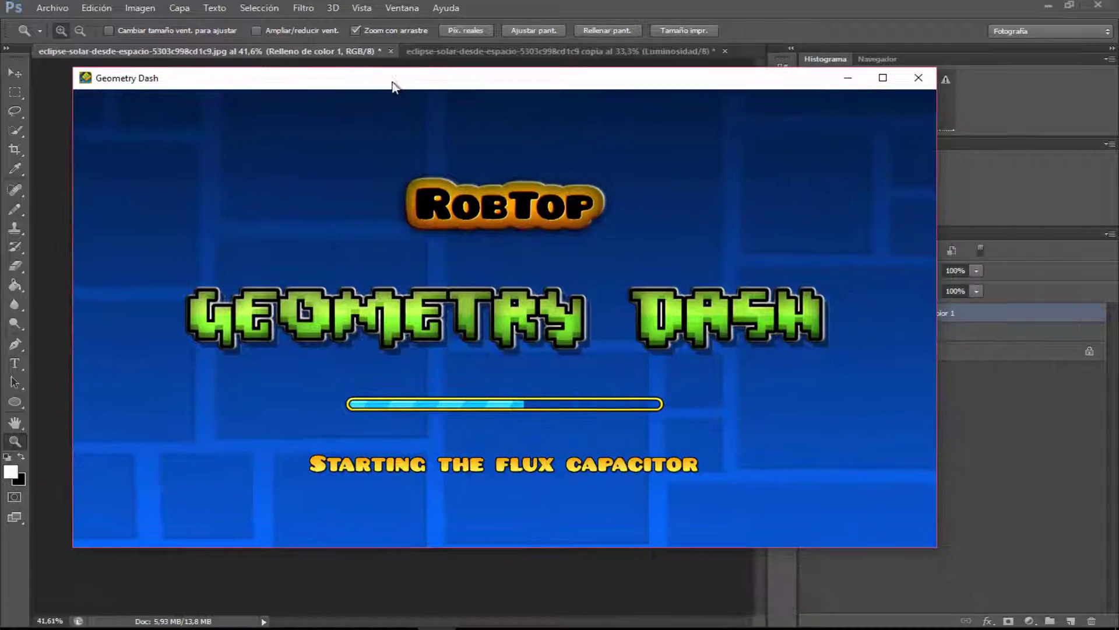
- Browse the level selector pages over to Back On Track to see the eclipse background
left_click(484, 269)
left_click_drag(325, 275, 478, 253)
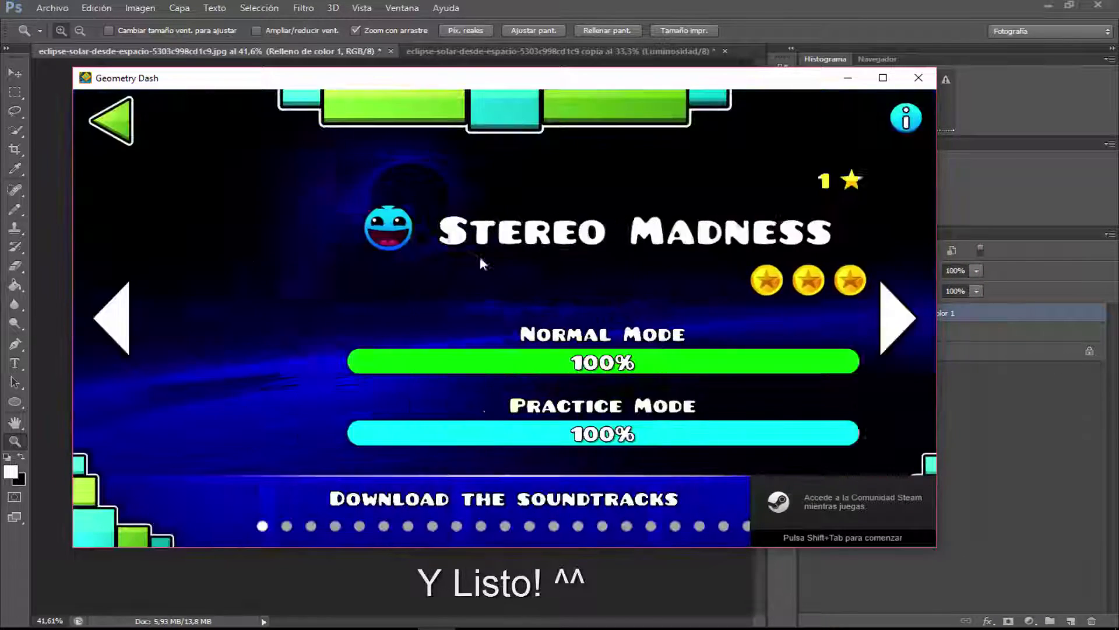
mouse_move(306, 245)
left_mouse_down()
mouse_move(570, 275)
mouse_move(184, 304)
left_mouse_up()
left_click_drag(583, 260, 234, 268)
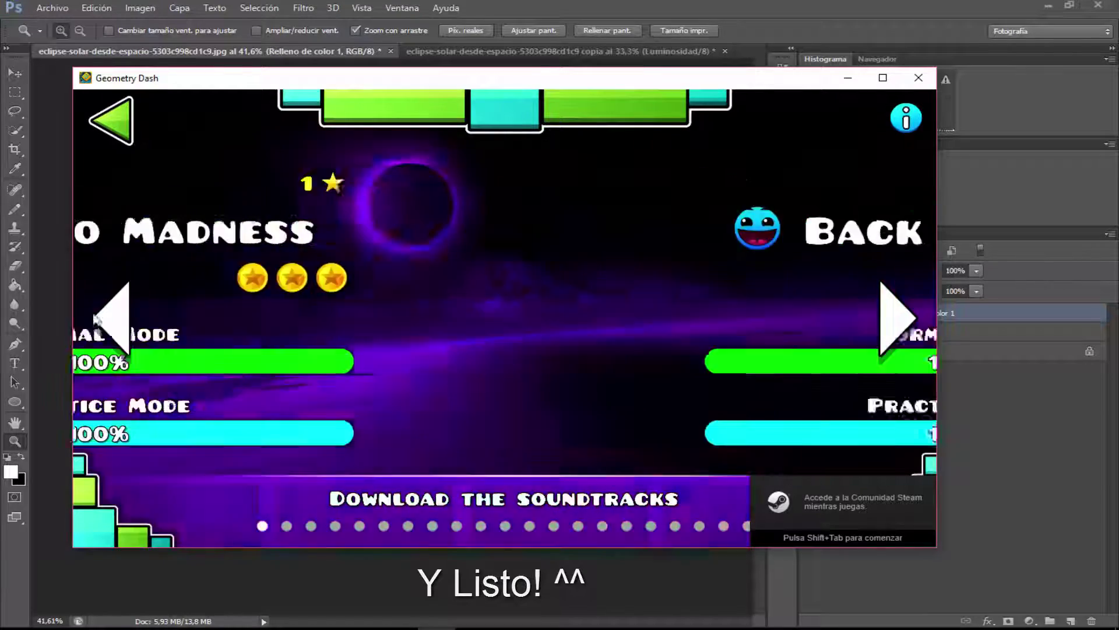
left_click_drag(583, 269, 204, 262)
- Go from the main menu to Creator > My Levels
left_click(113, 129)
left_click(680, 282)
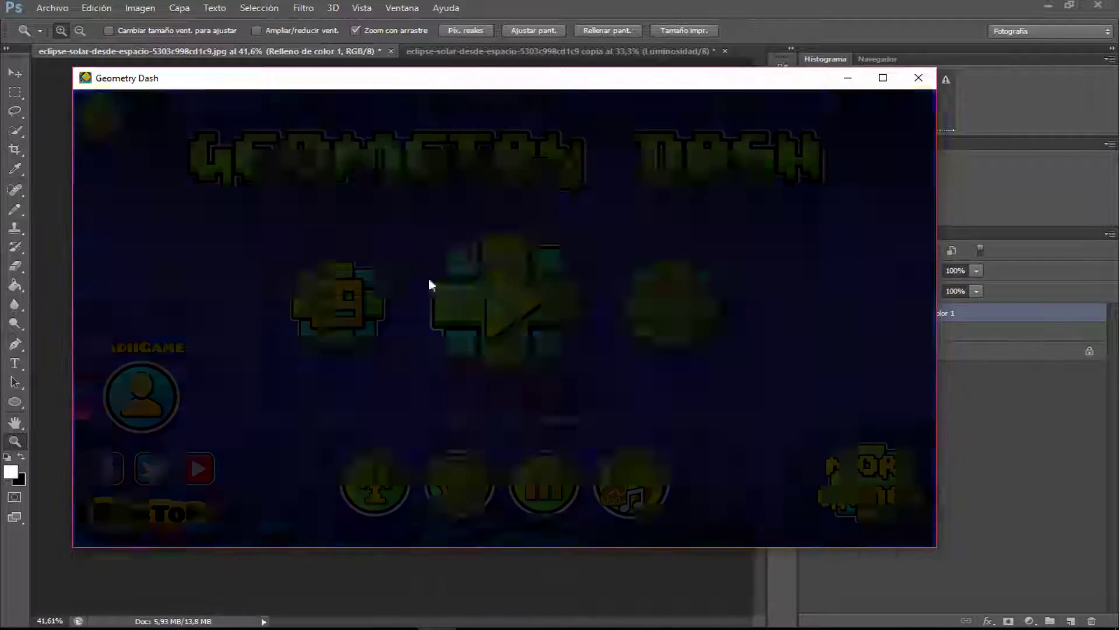
left_click(378, 268)
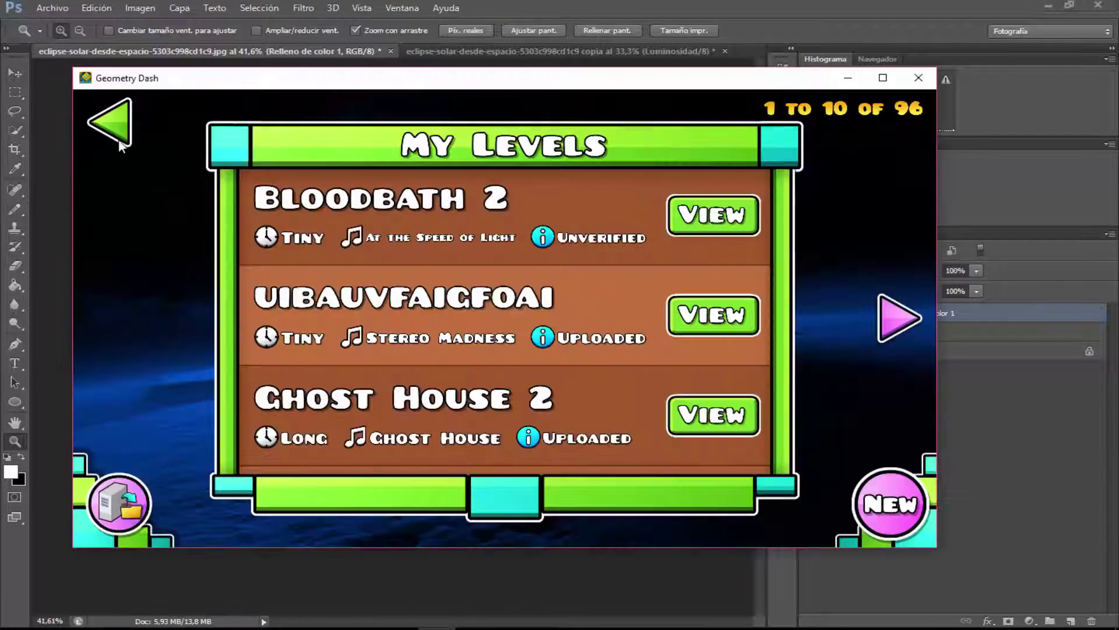
- View the Search and Most Downloaded screens, then back out to the main menu
left_click(119, 141)
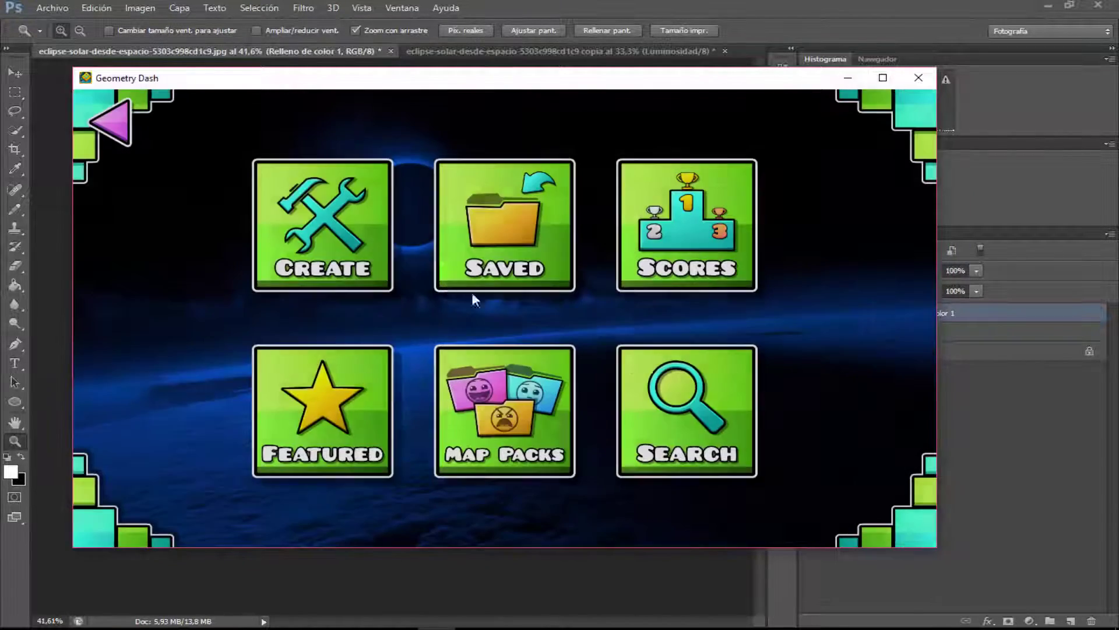
left_click(643, 375)
left_click(540, 295)
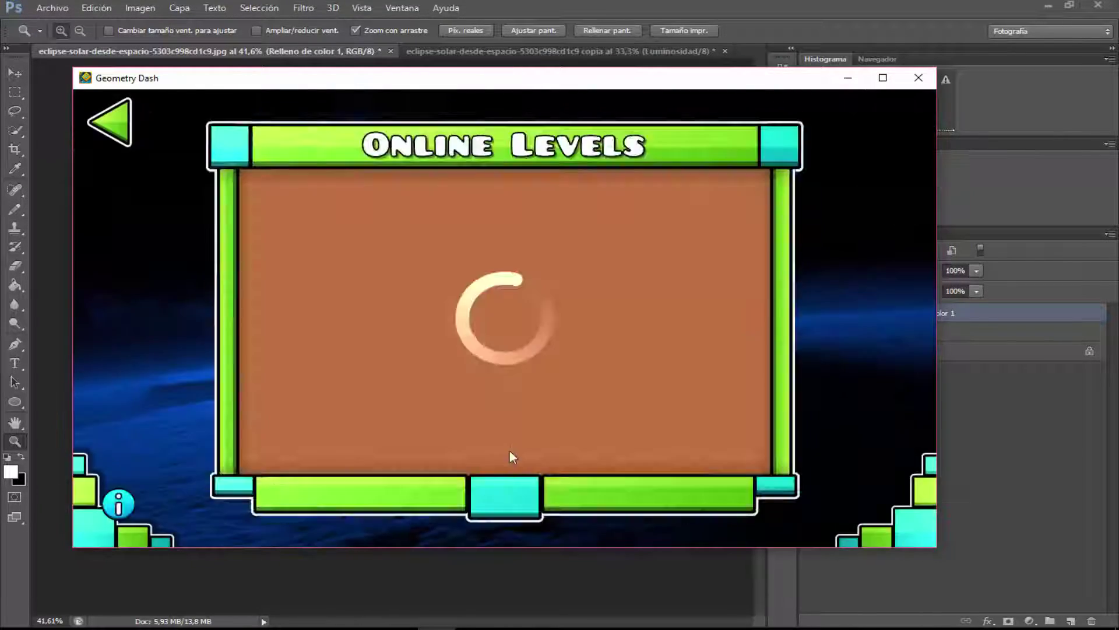
left_click(109, 142)
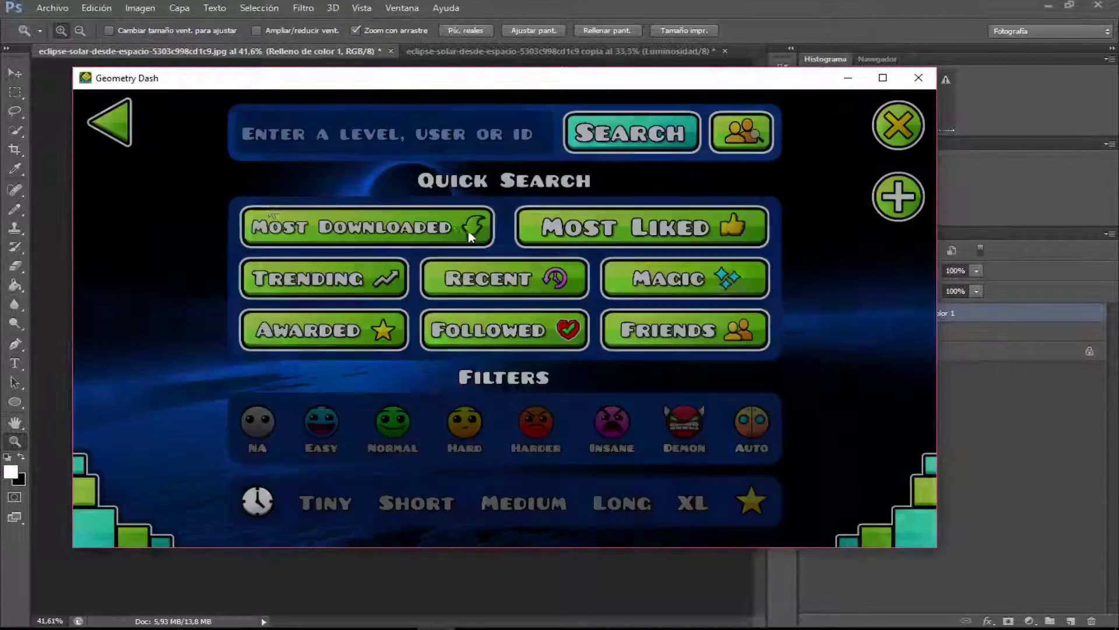
left_click(87, 129)
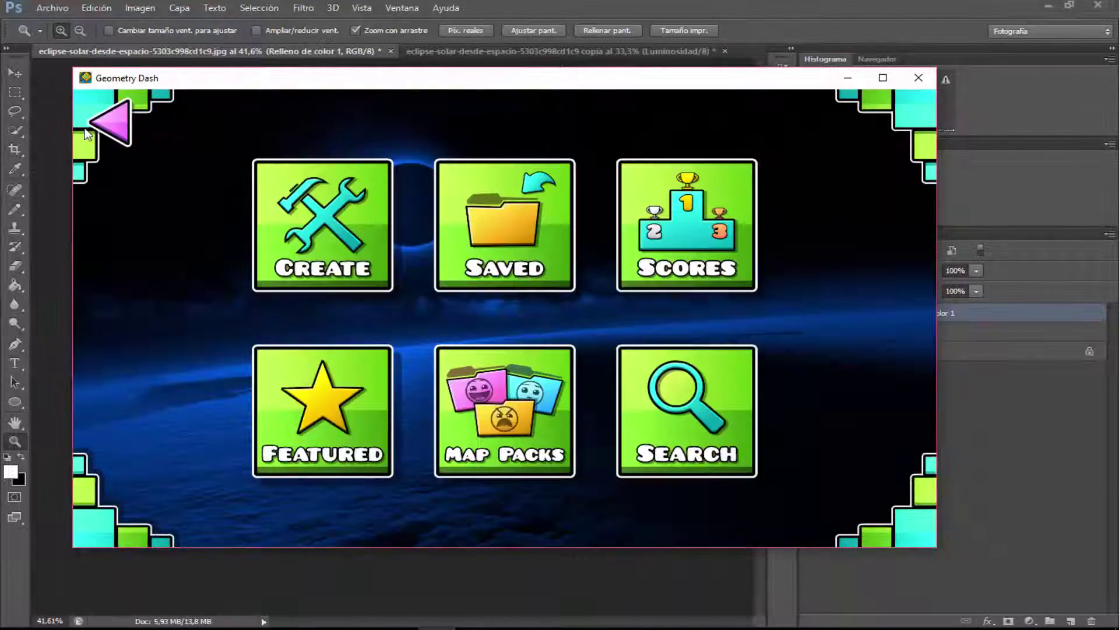
left_click(86, 127)
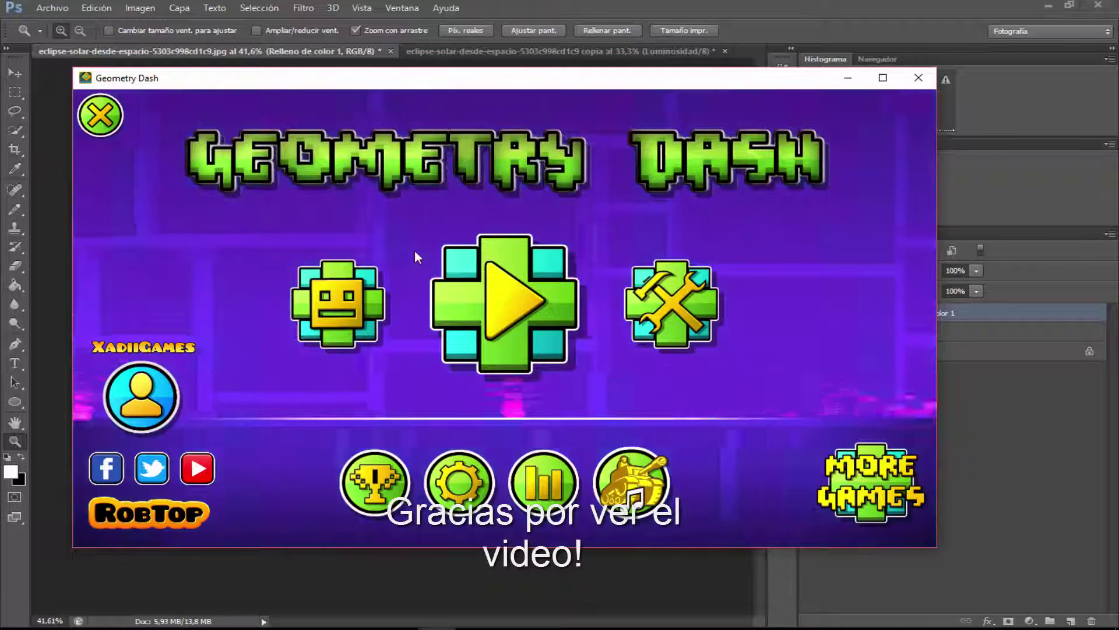